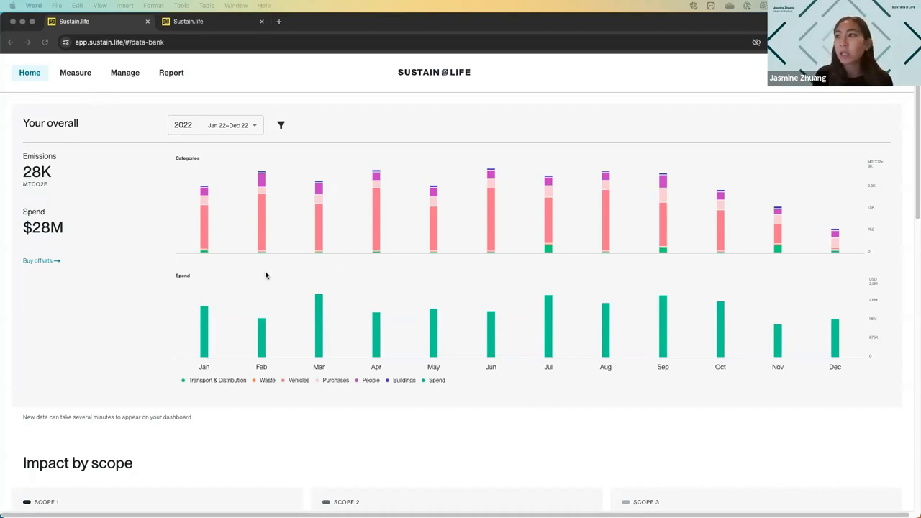
# Review the 2022 emissions dashboard and its impact by scope, and look over the available measurement categories and management tools
pyautogui.scroll(-5, 265, 273)
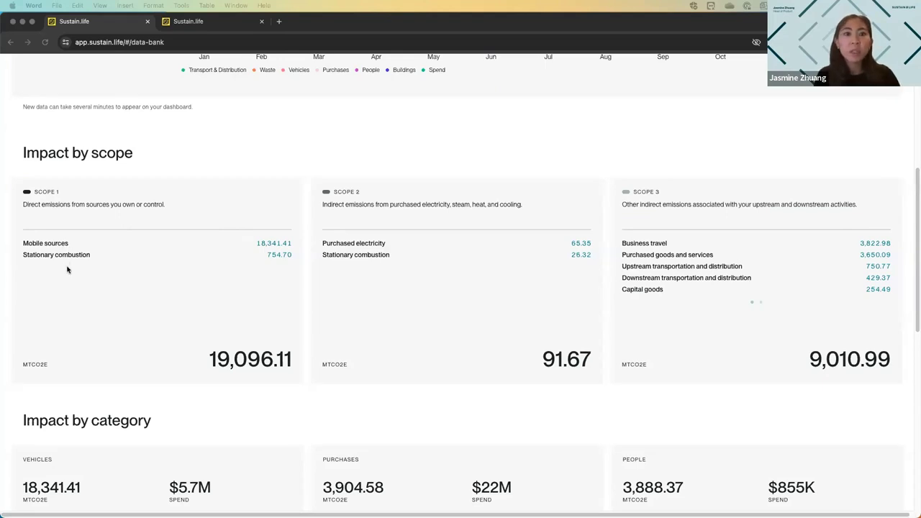
pyautogui.scroll(10, 67, 274)
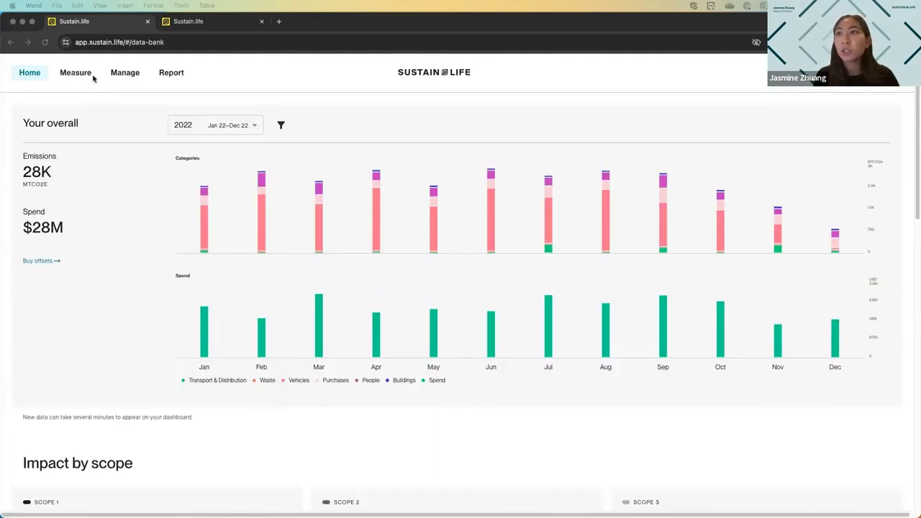
pyautogui.click(84, 76)
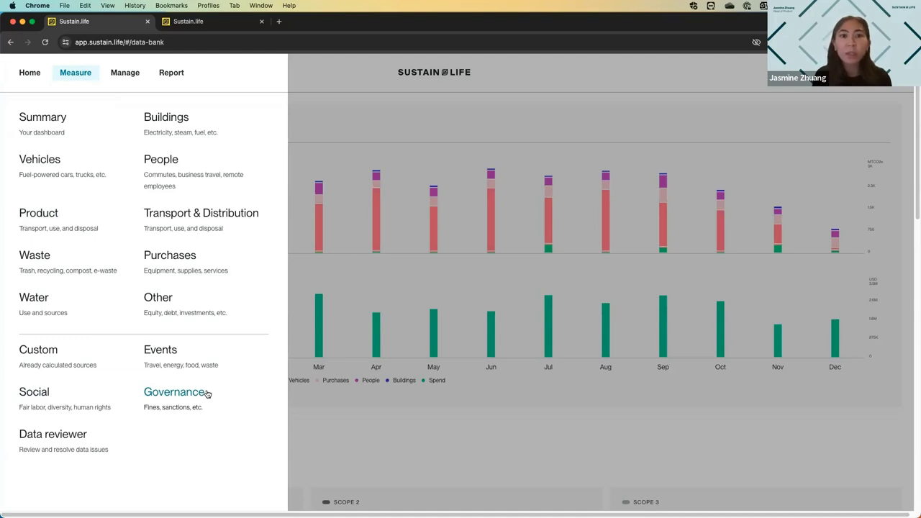
pyautogui.click(115, 70)
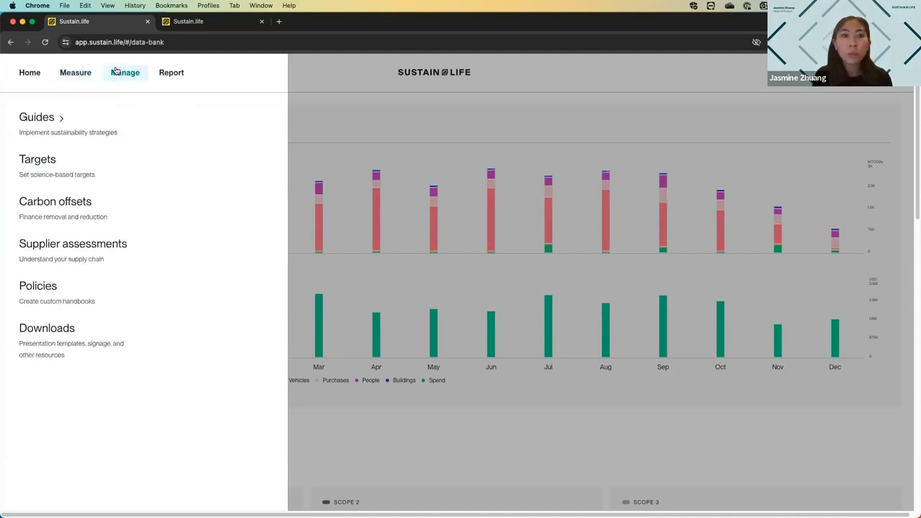
pyautogui.moveTo(101, 117)
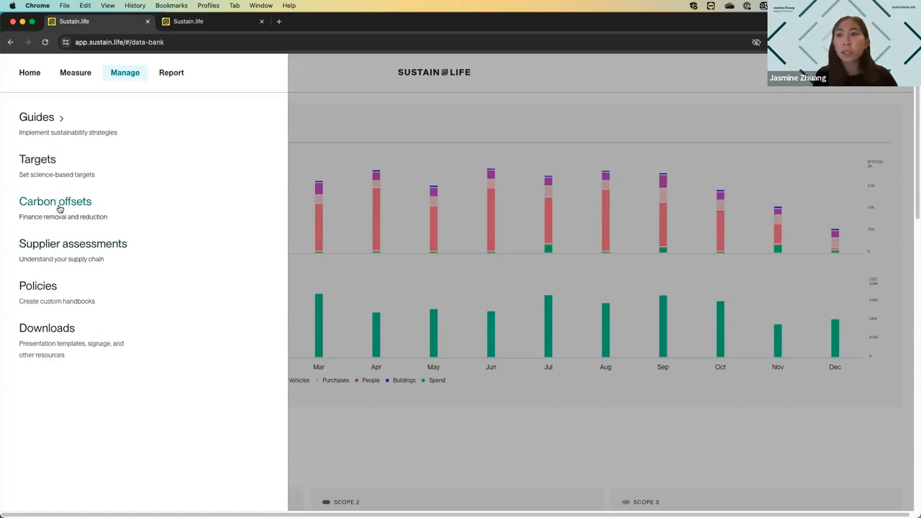
# Open the Sustainability reporting page and look over the supported frameworks and disclosures
pyautogui.click(165, 73)
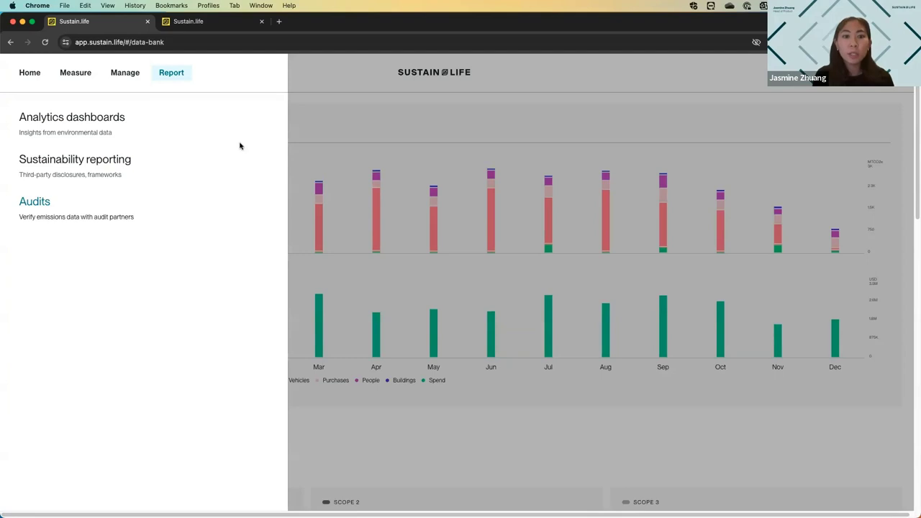
pyautogui.click(72, 161)
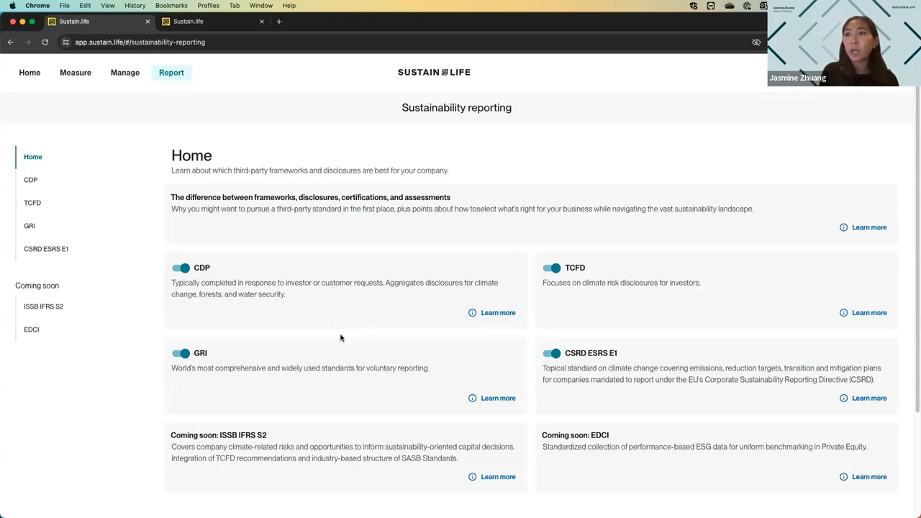
pyautogui.scroll(-1, 339, 330)
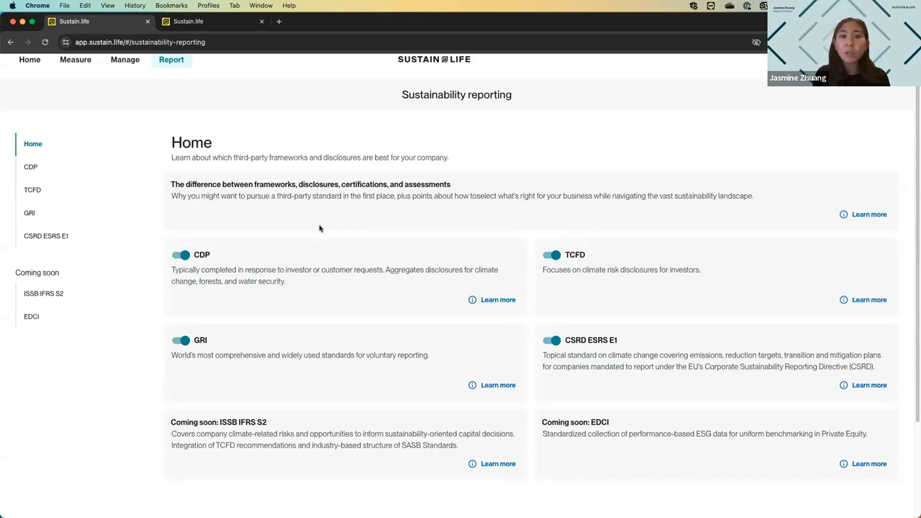
pyautogui.click(79, 66)
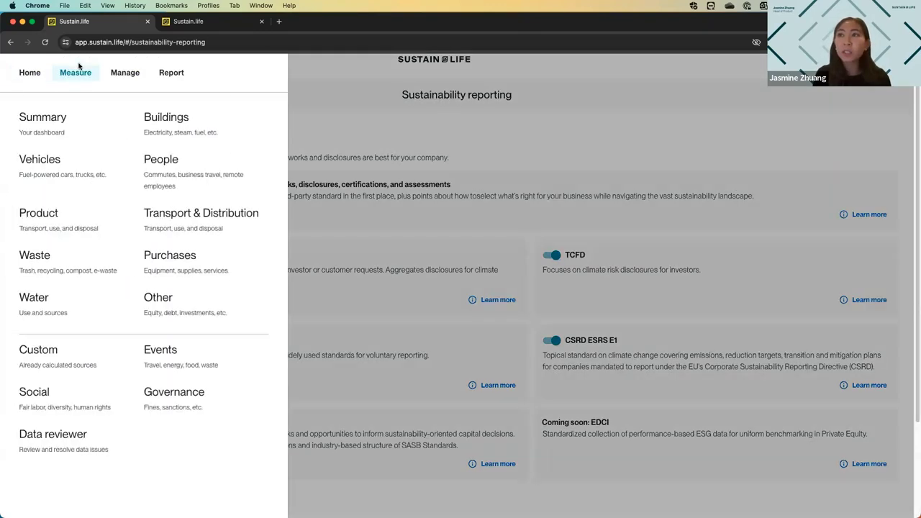
pyautogui.click(334, 131)
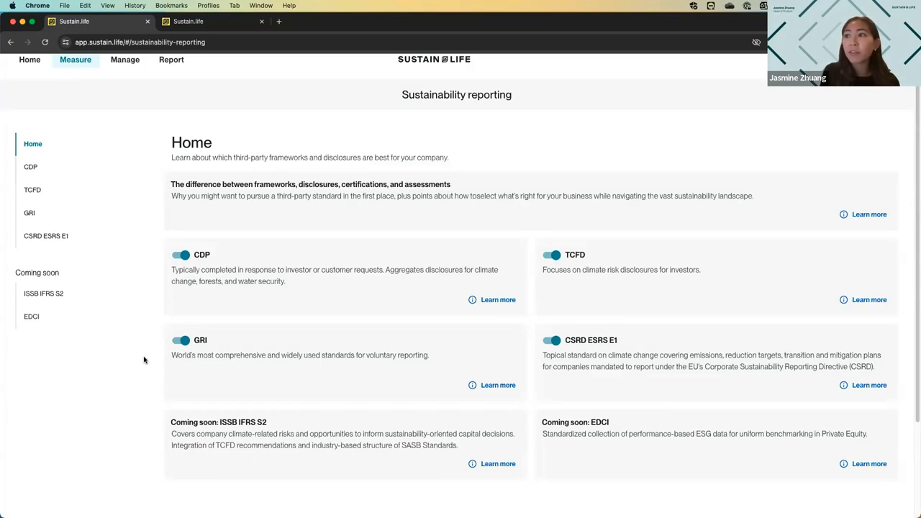
pyautogui.scroll(-1, 151, 349)
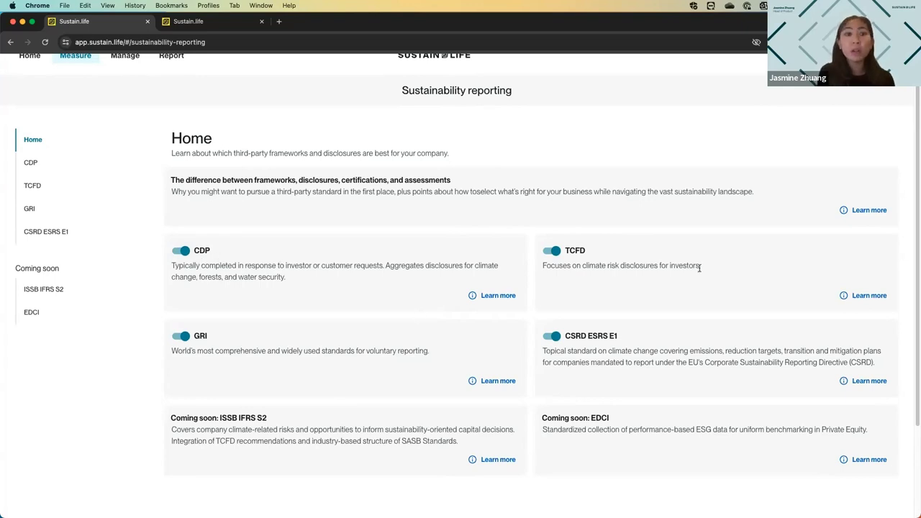
pyautogui.scroll(1, 115, 111)
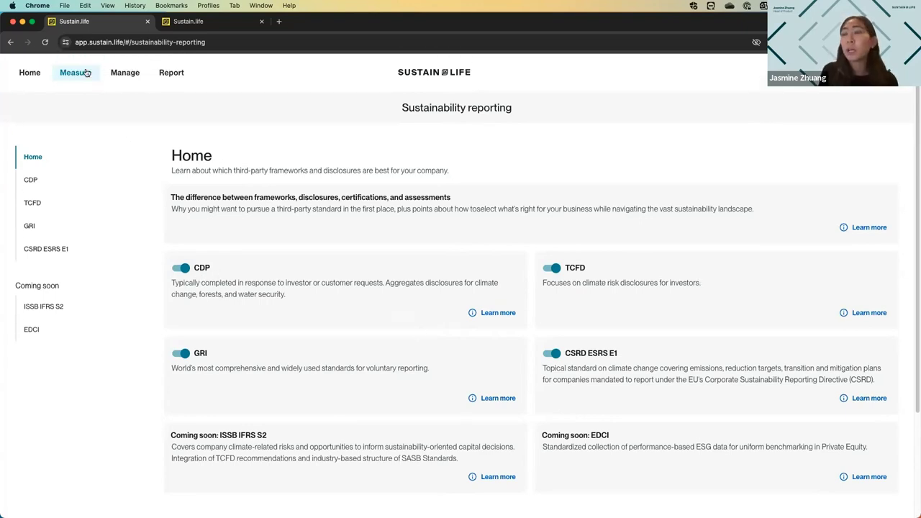
# Open the configuration page of the Buildings measurement category
pyautogui.click(85, 73)
pyautogui.click(173, 117)
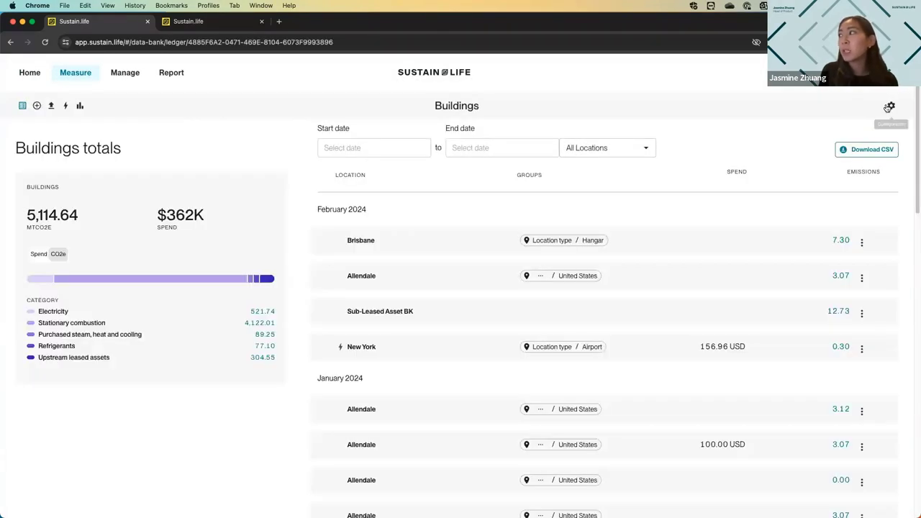
pyautogui.click(889, 106)
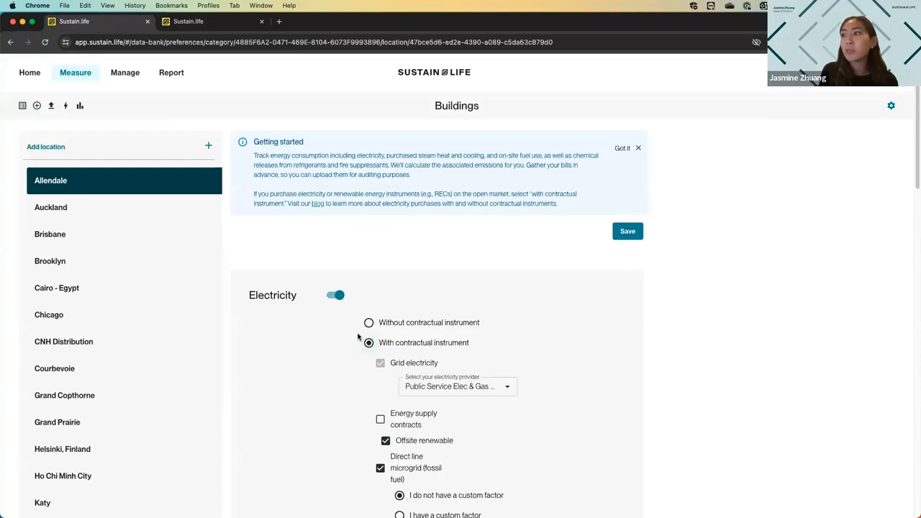
# Highlight the CDP requirements in the Allendale location's building settings and open a new Buildings entry for that location
pyautogui.scroll(-2, 354, 335)
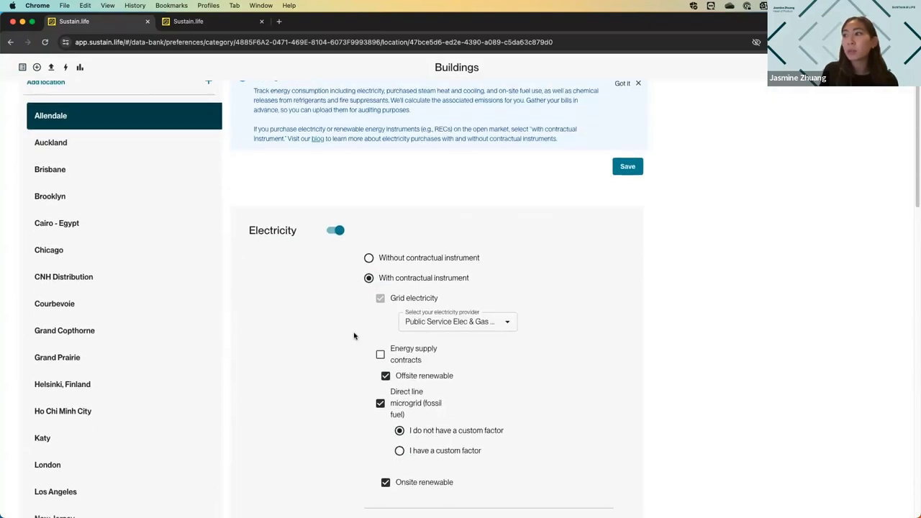
pyautogui.scroll(-3, 354, 335)
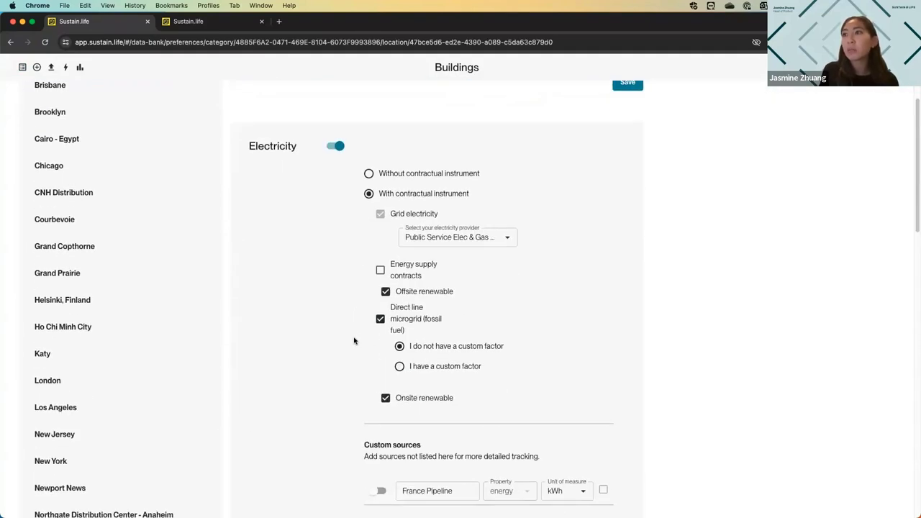
pyautogui.scroll(-15, 354, 340)
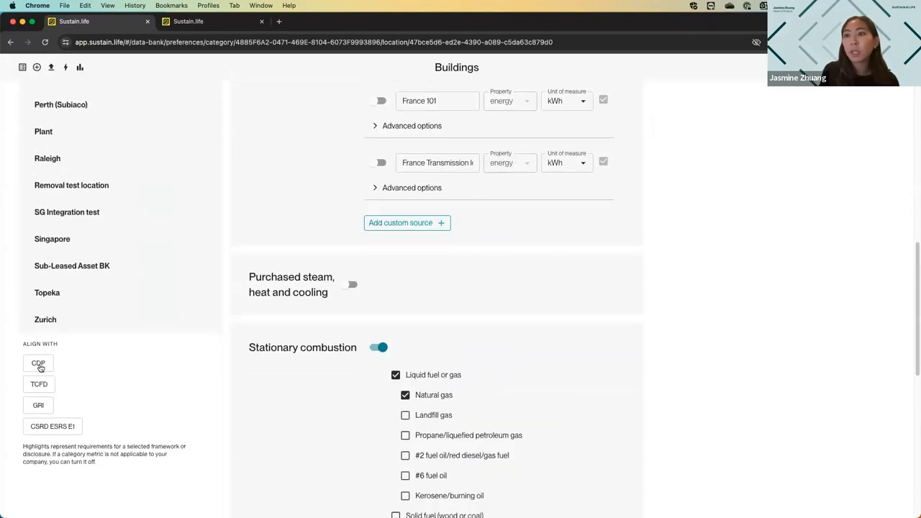
pyautogui.click(46, 368)
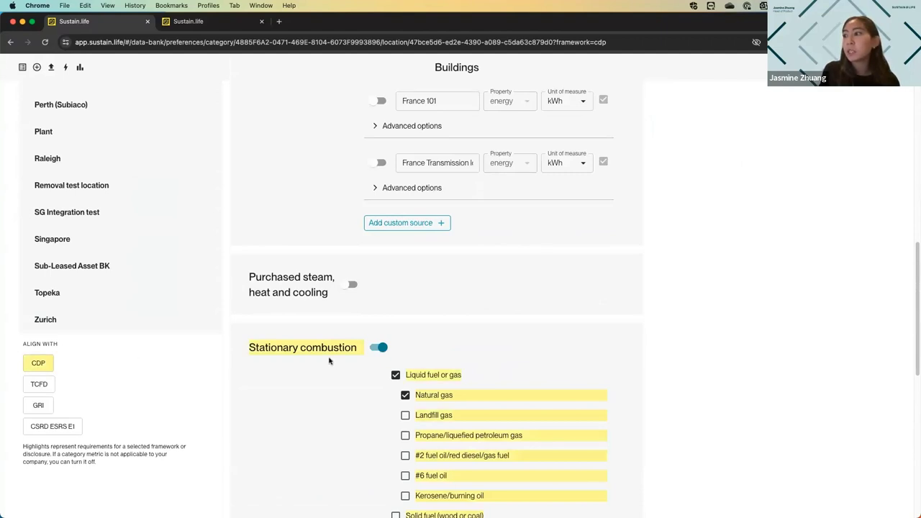
pyautogui.scroll(-2, 331, 363)
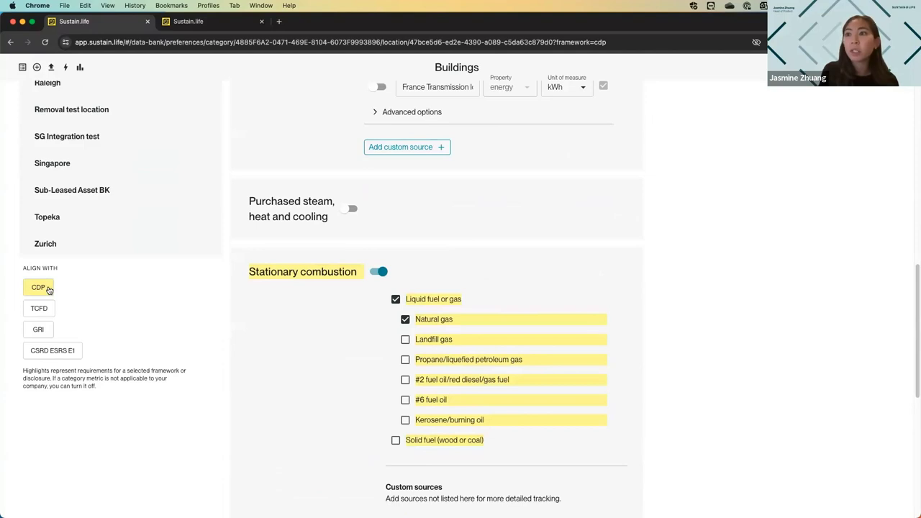
pyautogui.scroll(15, 107, 328)
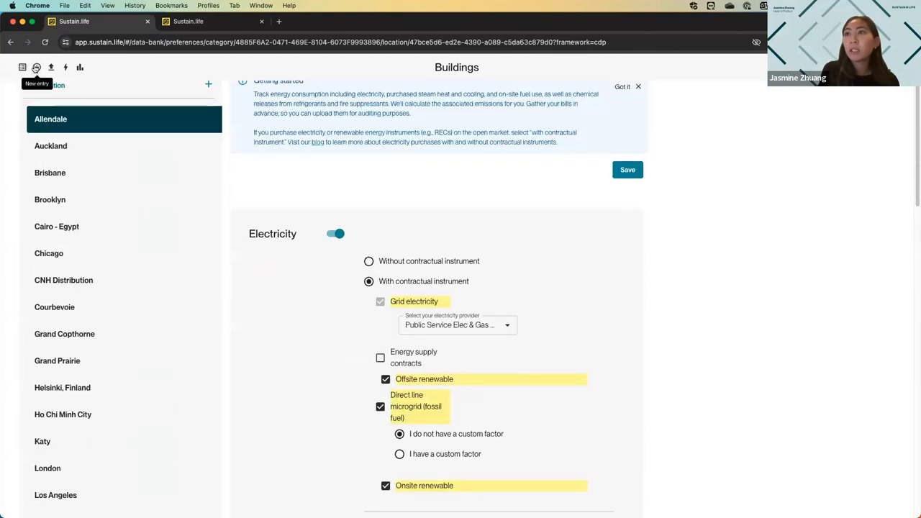
pyautogui.click(36, 68)
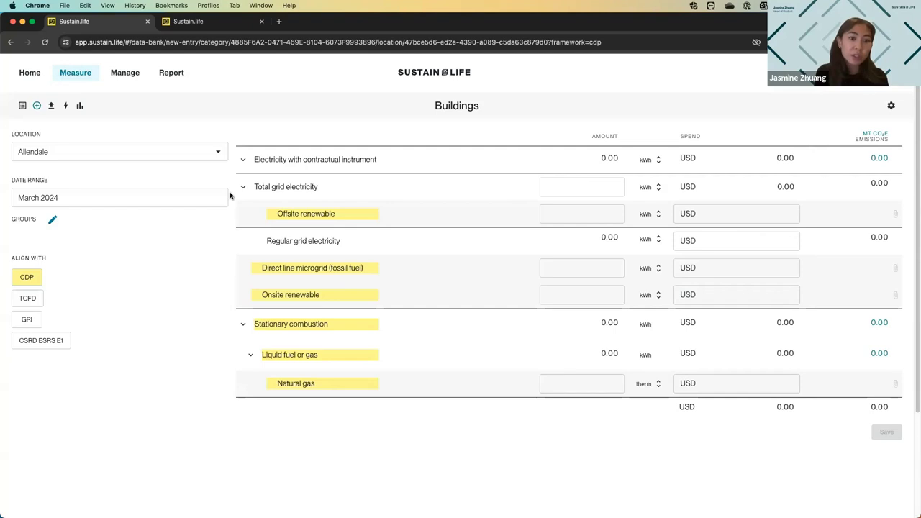
# Return to the Sustainability reporting home page and review the CDP, TCFD, GRI and CSRD ESRS E1 options
pyautogui.click(171, 73)
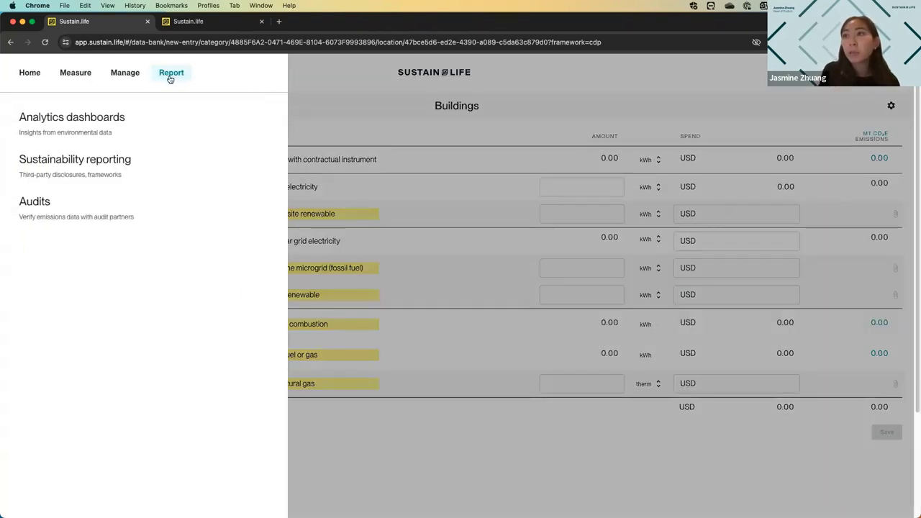
pyautogui.click(114, 161)
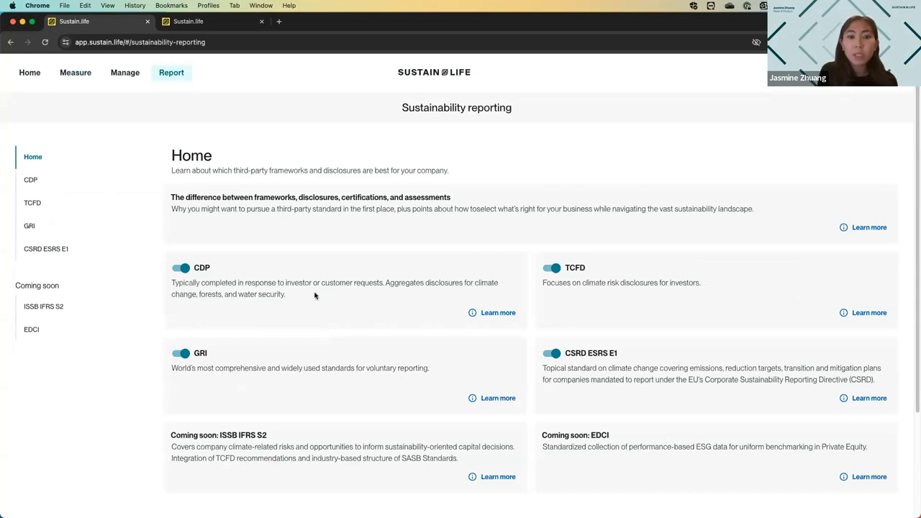
pyautogui.scroll(-1, 316, 295)
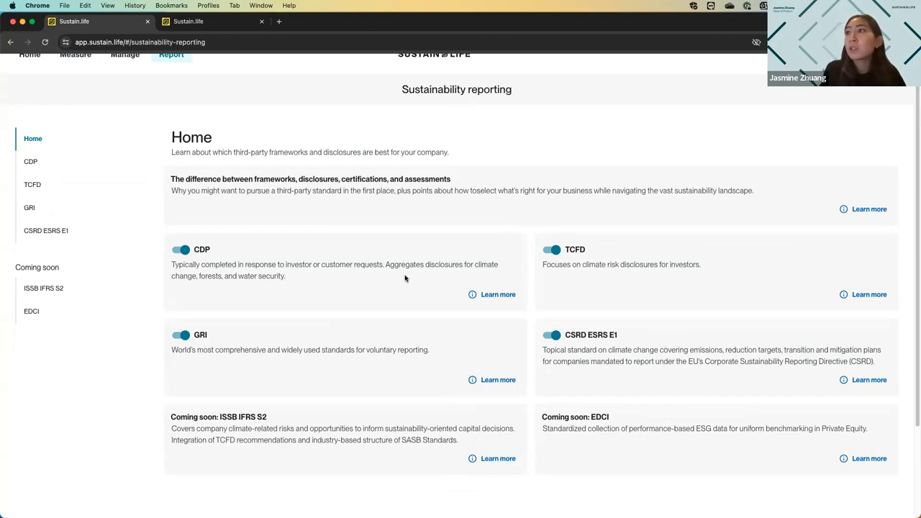
pyautogui.scroll(1, 407, 279)
# Switch to the already open CSRD ESRS E1 report and collapse its E1-4, E1-5 and E1-6 Gross Scopes sections
pyautogui.click(182, 23)
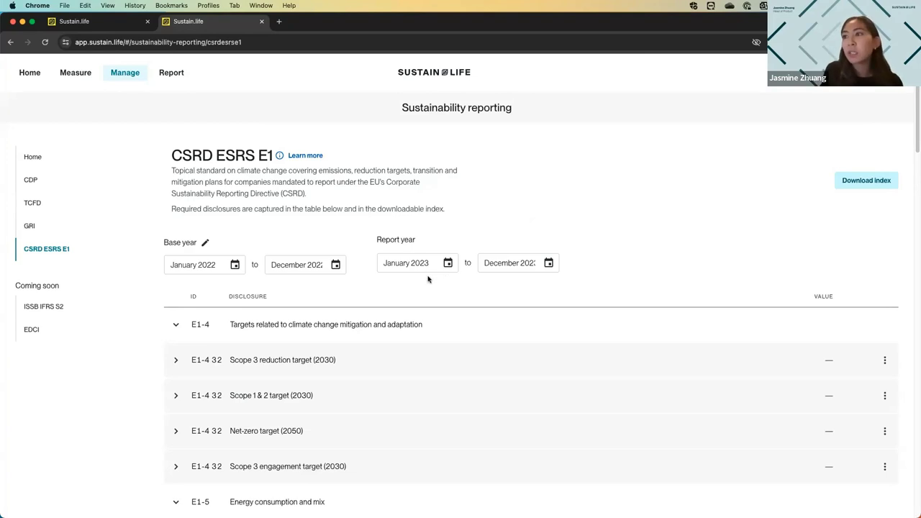
pyautogui.scroll(-5, 428, 279)
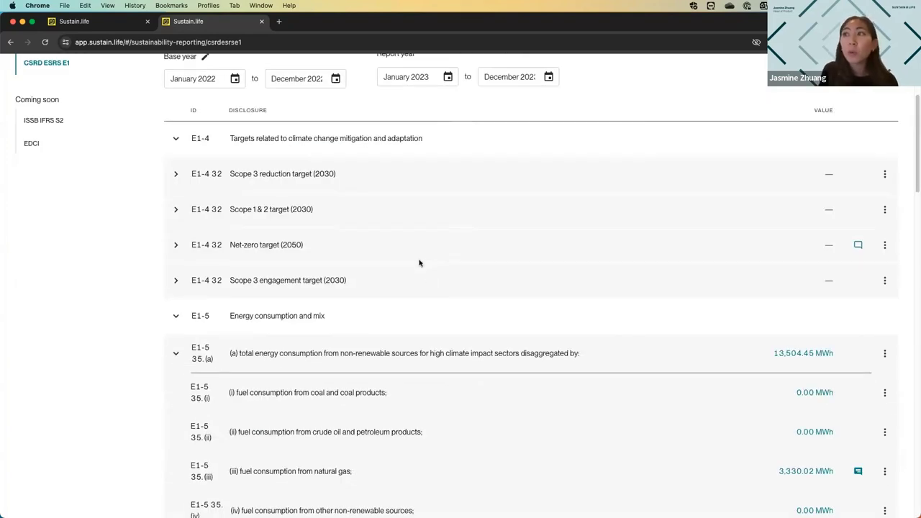
pyautogui.click(177, 141)
pyautogui.click(173, 180)
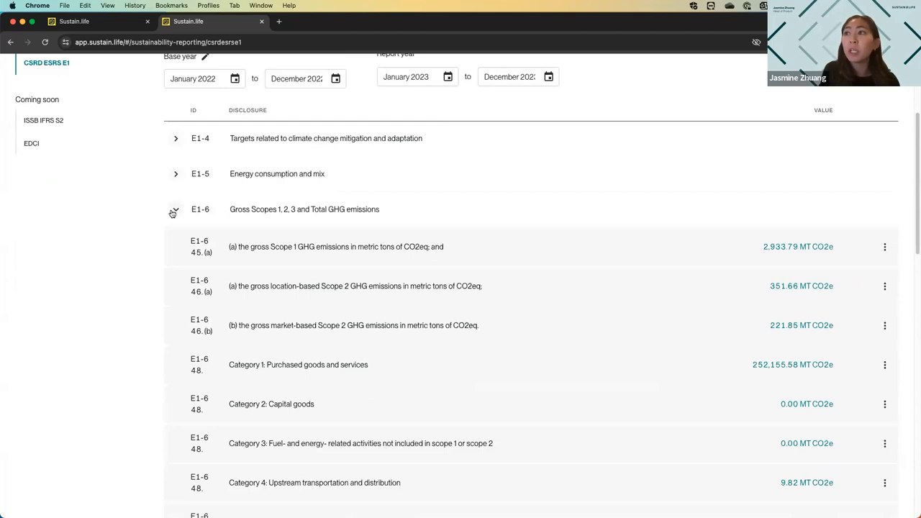
pyautogui.click(174, 211)
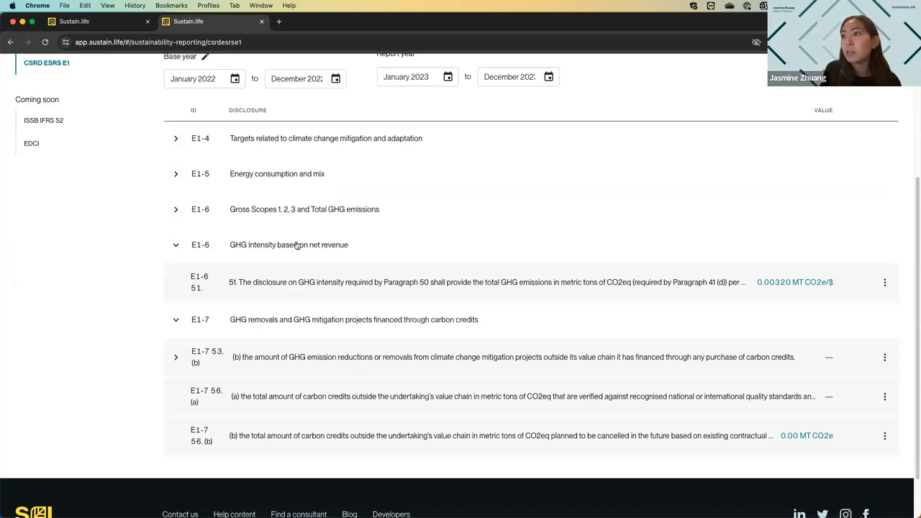
# Expand disclosure E1-7 53.(b) under GHG removals and mitigation projects, and review the CSRD ESRS E1 disclosure table and reporting periods
pyautogui.scroll(5, 357, 285)
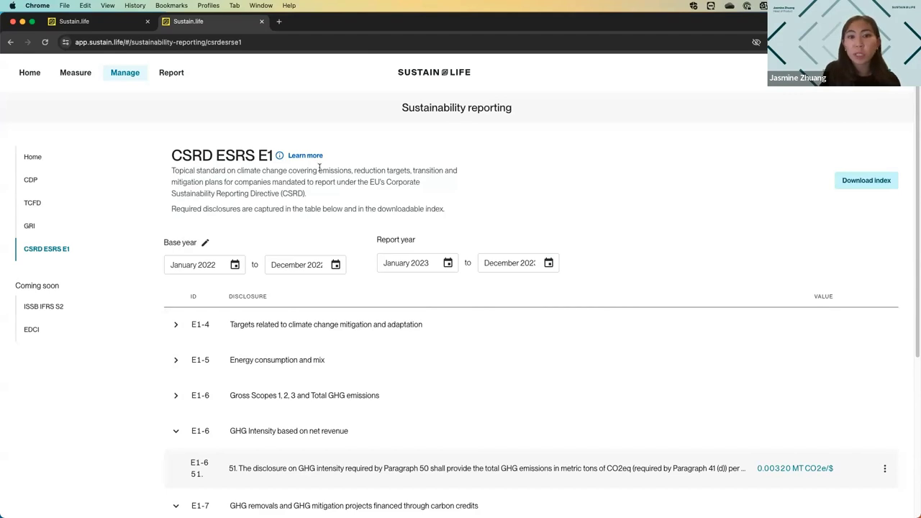
pyautogui.scroll(-2, 342, 300)
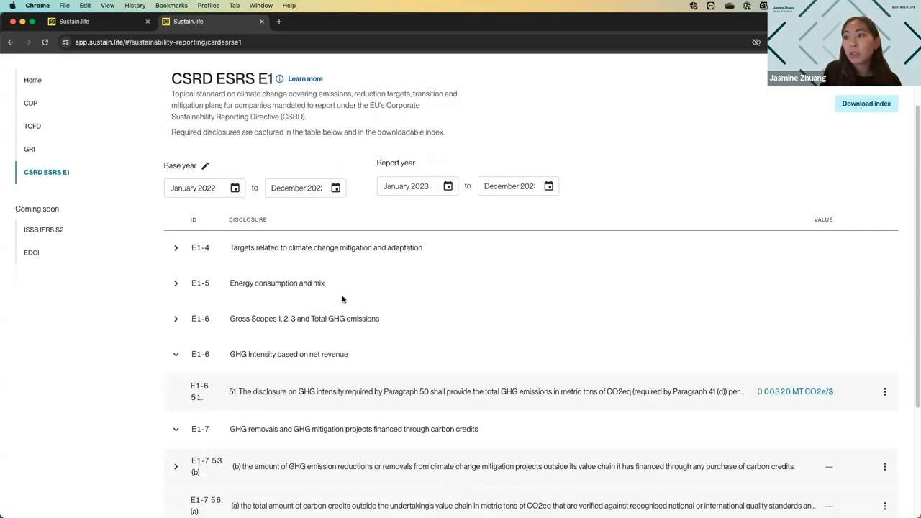
pyautogui.scroll(-2, 342, 300)
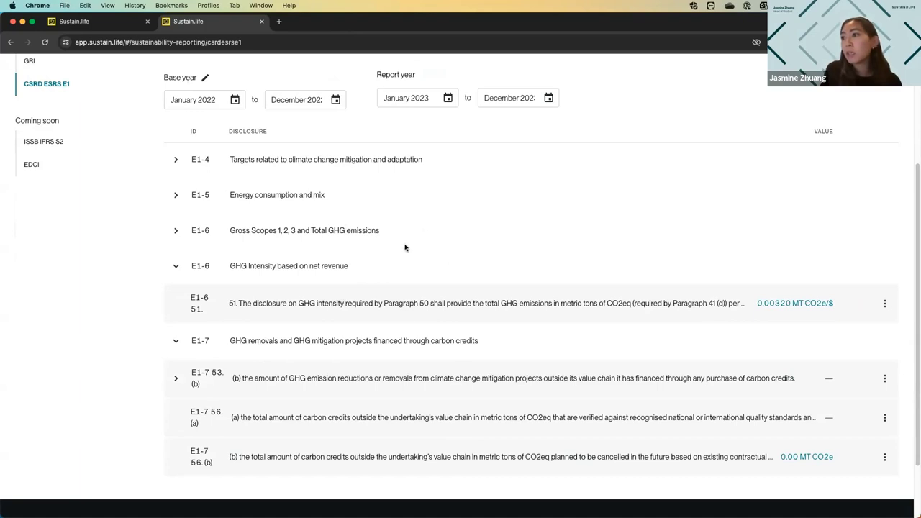
pyautogui.scroll(-1, 291, 344)
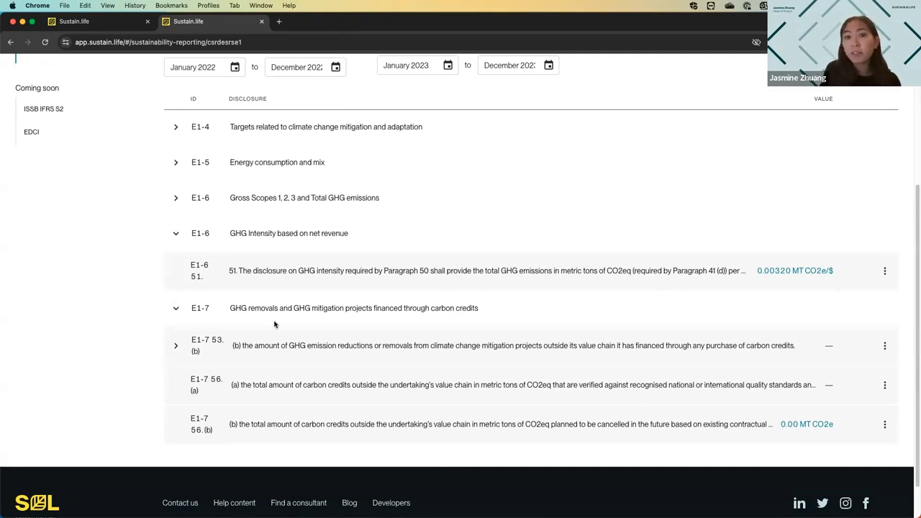
pyautogui.scroll(-1, 273, 325)
pyautogui.click(176, 301)
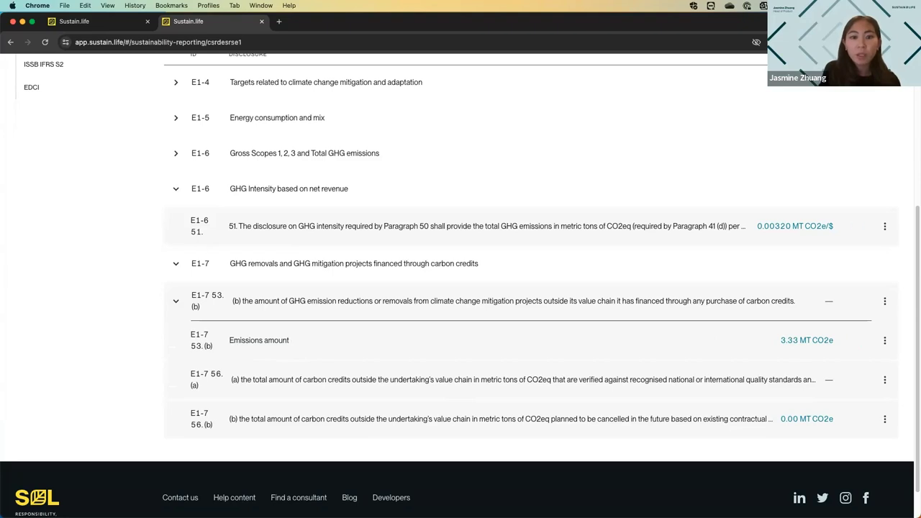
pyautogui.scroll(5, 290, 311)
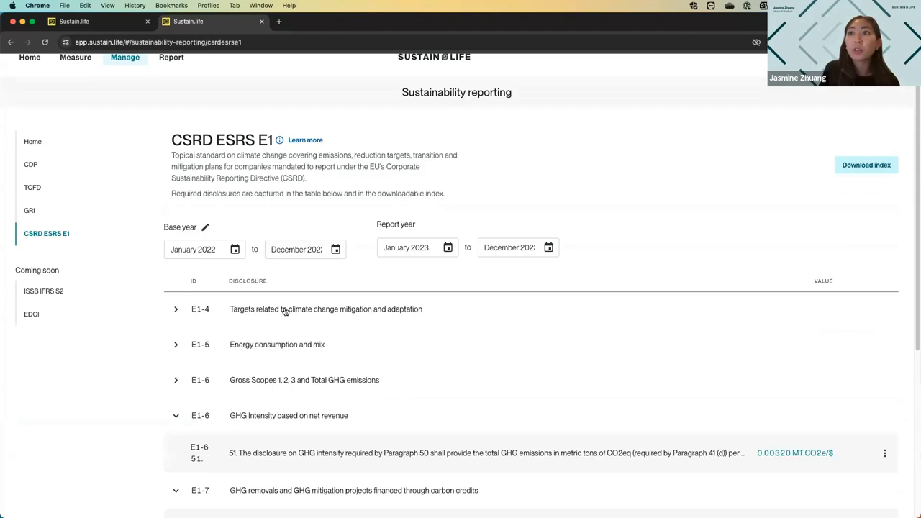
pyautogui.scroll(-2, 236, 274)
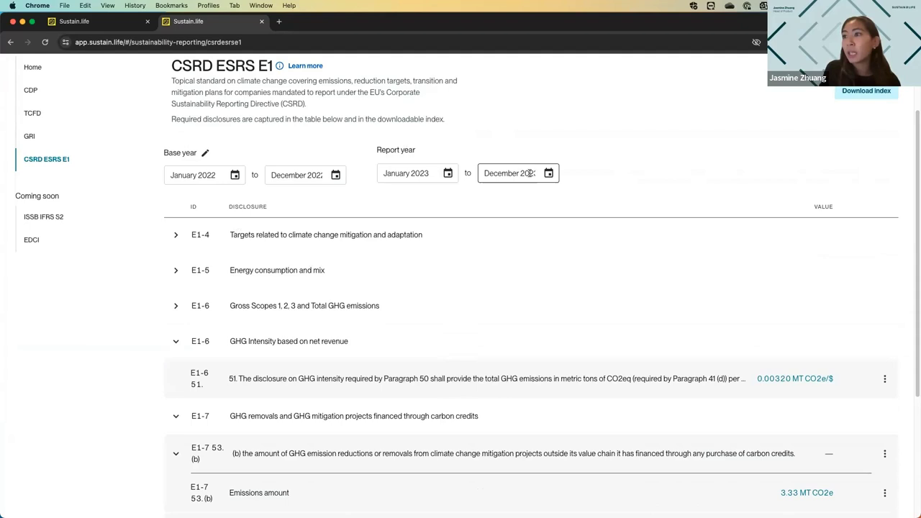
# Expand E1-4 in the disclosure table and review the entries under its Scope 3 reduction target (2030)
pyautogui.scroll(-3, 484, 229)
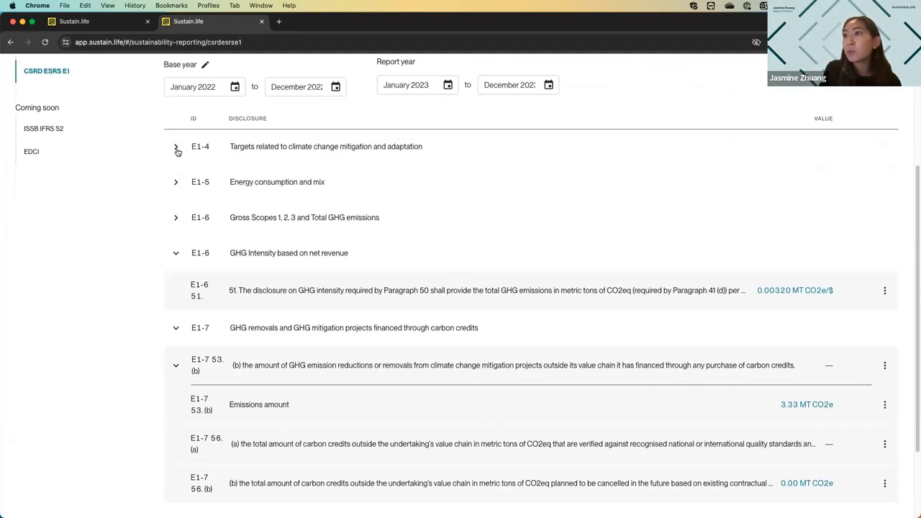
pyautogui.click(176, 147)
pyautogui.click(176, 183)
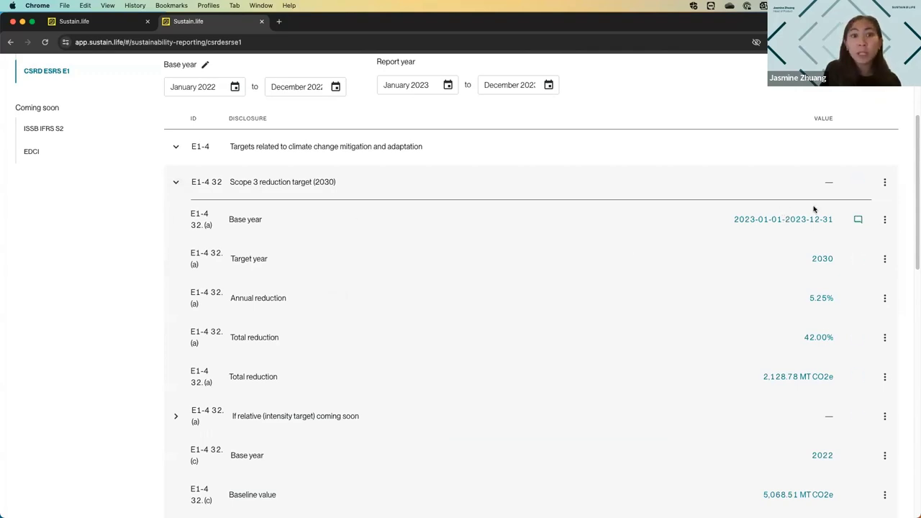
pyautogui.click(855, 221)
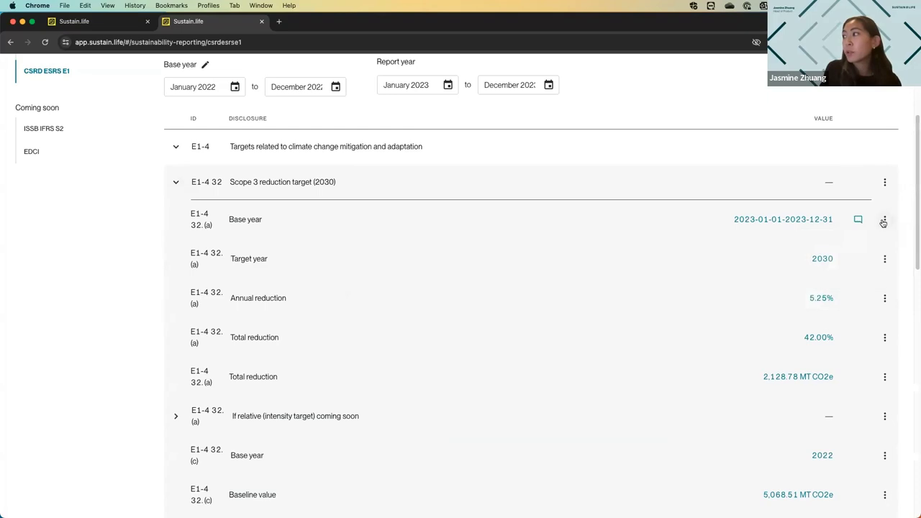
pyautogui.scroll(-5, 832, 280)
pyautogui.scroll(-2, 284, 359)
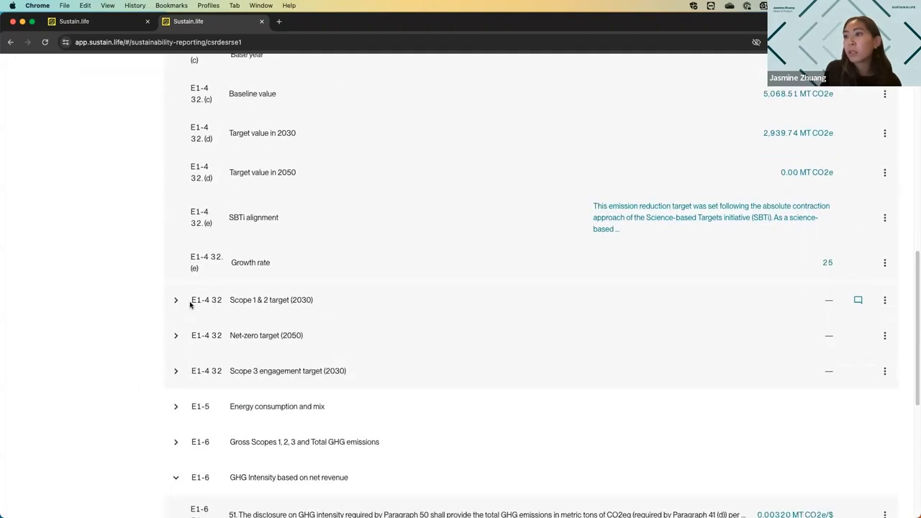
# Expand the Scope 1 & 2 target (2030) under E1-4 and look through its disclosure entries
pyautogui.click(174, 302)
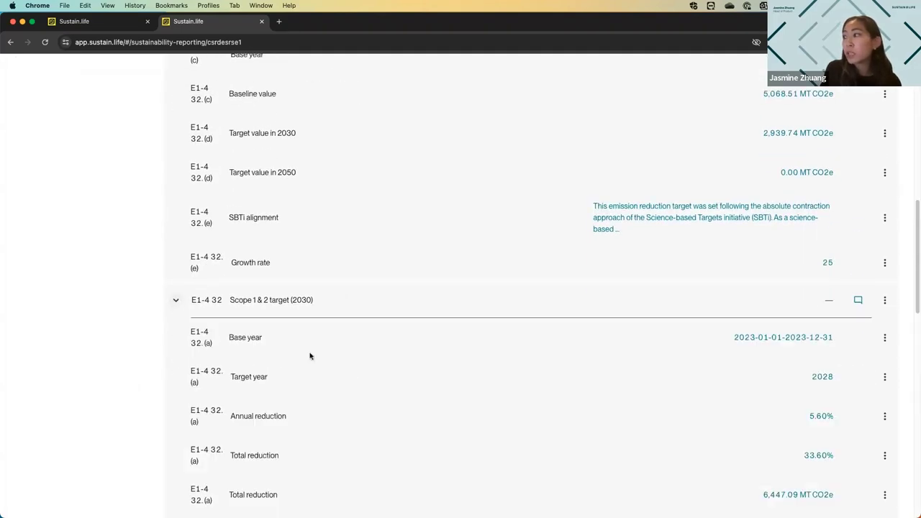
pyautogui.scroll(-5, 154, 385)
pyautogui.scroll(-5, 154, 385)
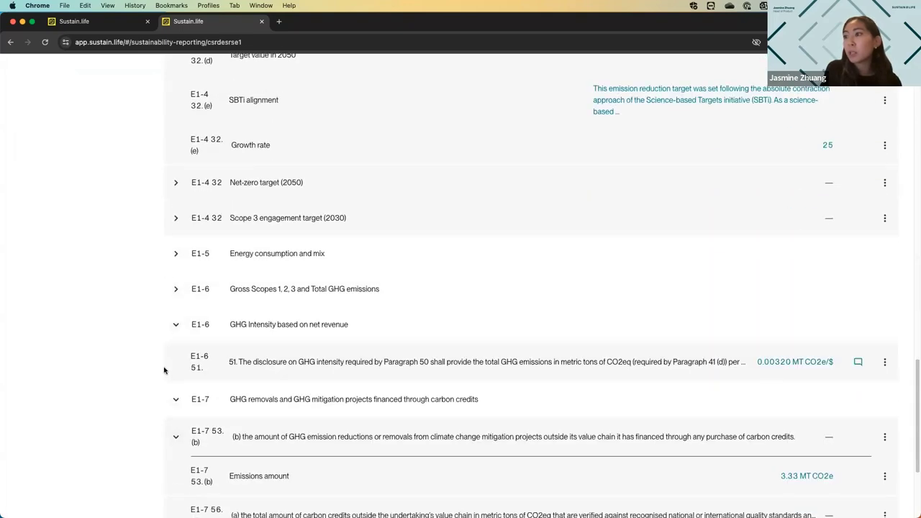
# Expand E1-5 Energy consumption and mix and its 35.(a) non-renewable energy breakdown
pyautogui.click(170, 255)
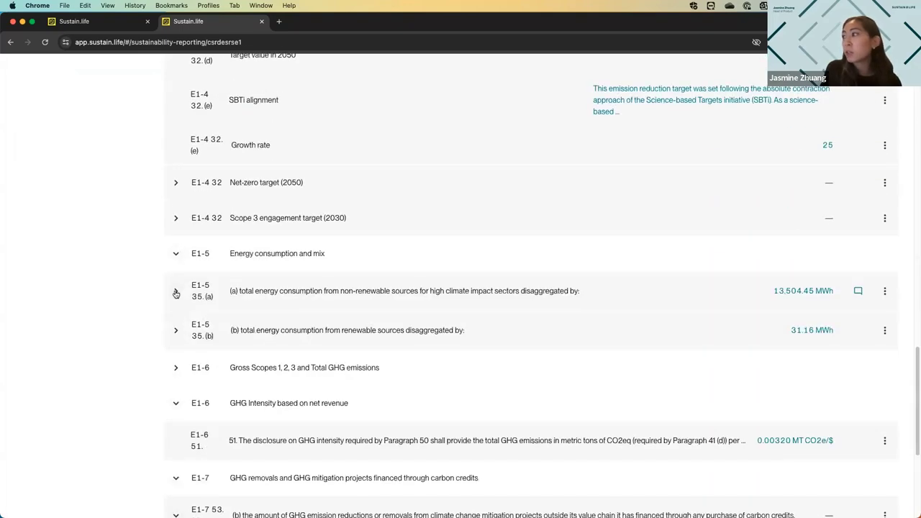
pyautogui.click(176, 291)
pyautogui.scroll(-3, 884, 176)
# Mark fuel consumption from coal and coal products as Not Relevant and from crude oil and petroleum products as Not evaluated
pyautogui.click(884, 171)
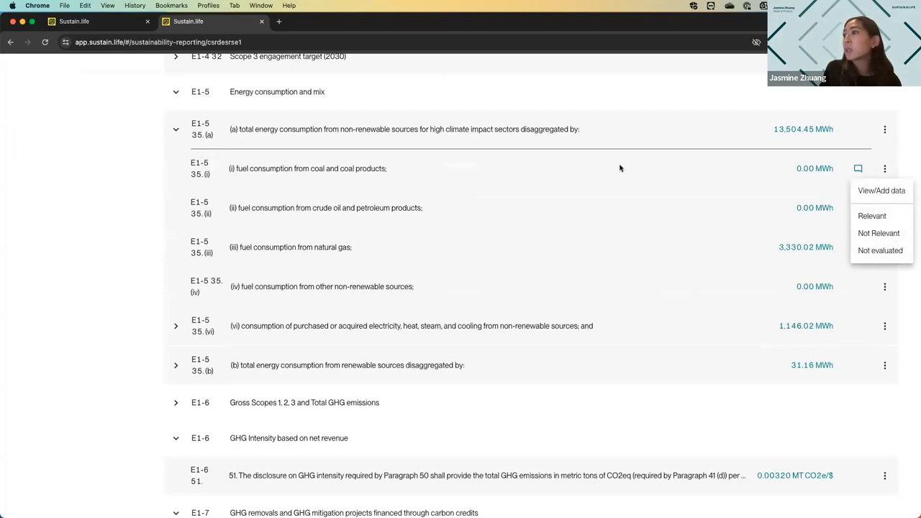
pyautogui.click(873, 232)
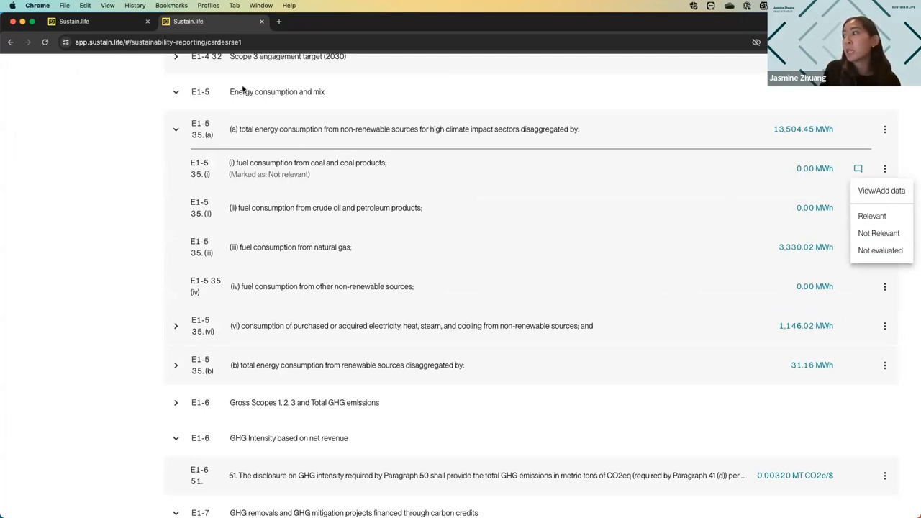
pyautogui.click(266, 179)
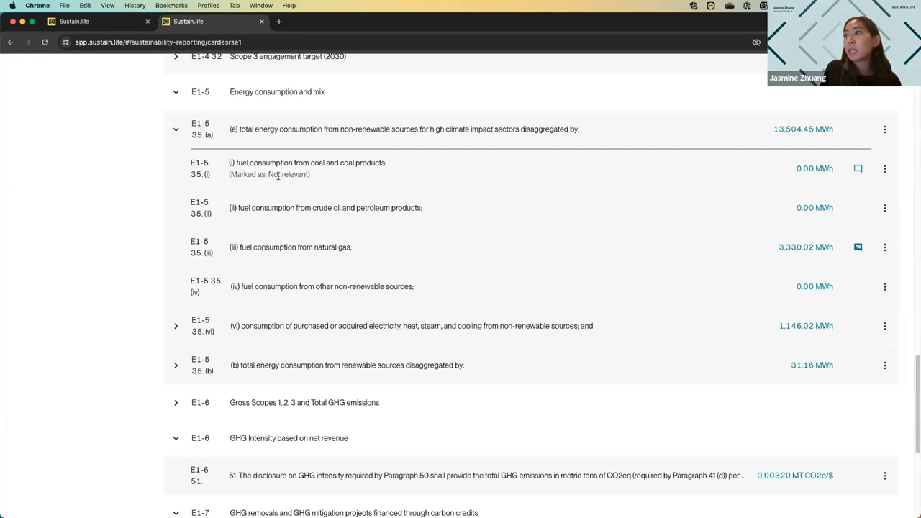
pyautogui.click(885, 208)
pyautogui.click(877, 290)
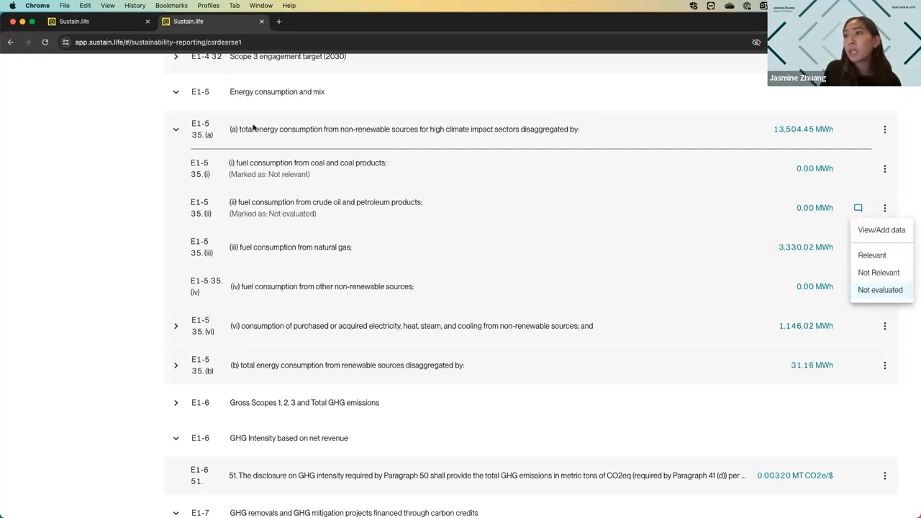
# View the data categories behind fuel consumption from natural gas, expanding Stationary combustion and Liquid fuel or gas, and close the details
pyautogui.scroll(-1, 899, 209)
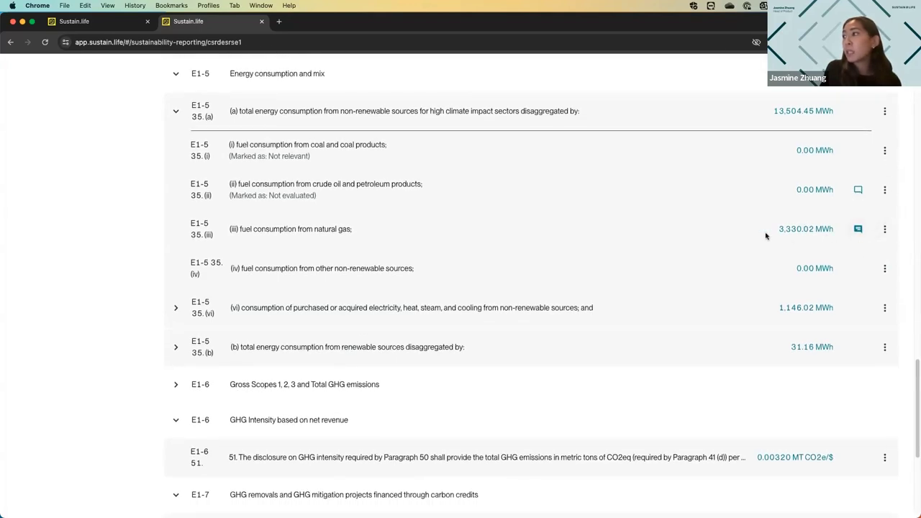
pyautogui.click(885, 231)
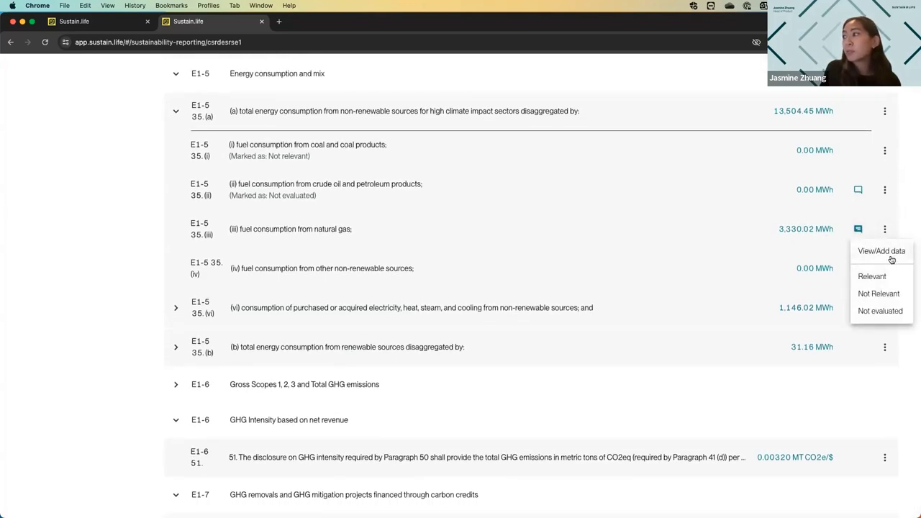
pyautogui.click(890, 257)
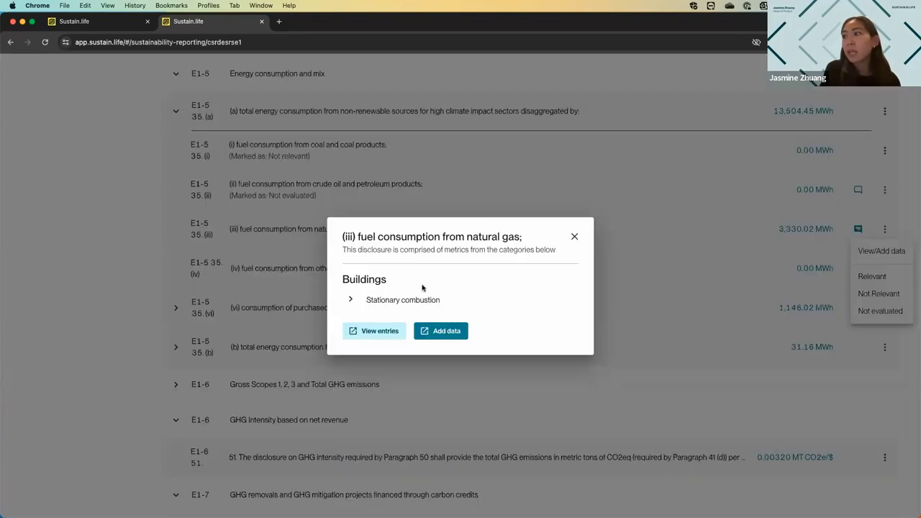
pyautogui.click(348, 301)
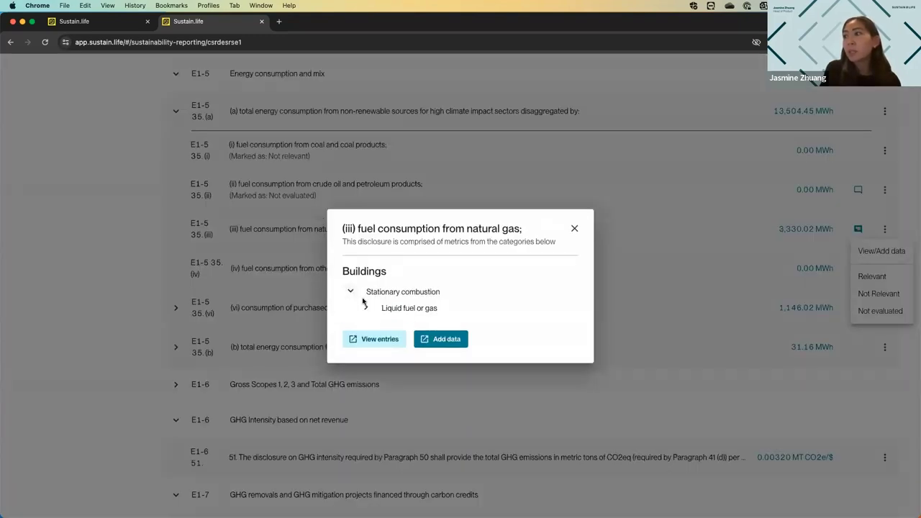
pyautogui.click(366, 309)
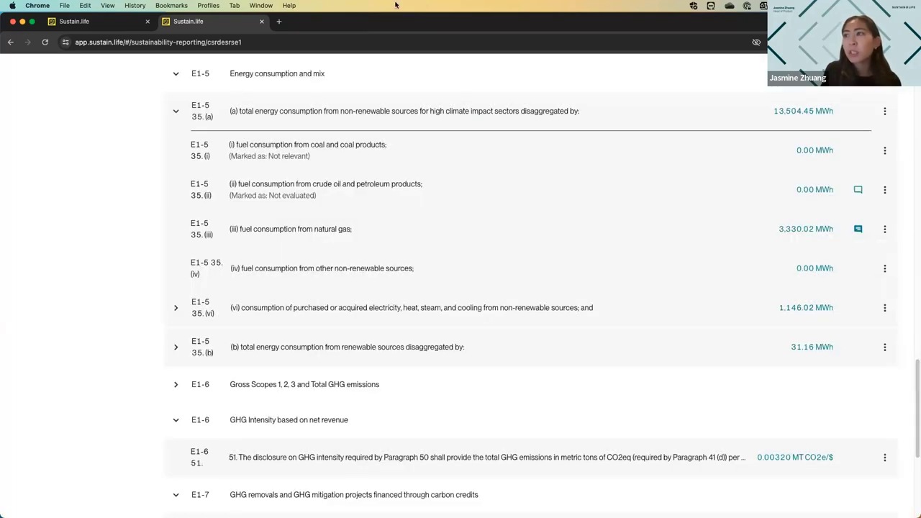
pyautogui.click(574, 224)
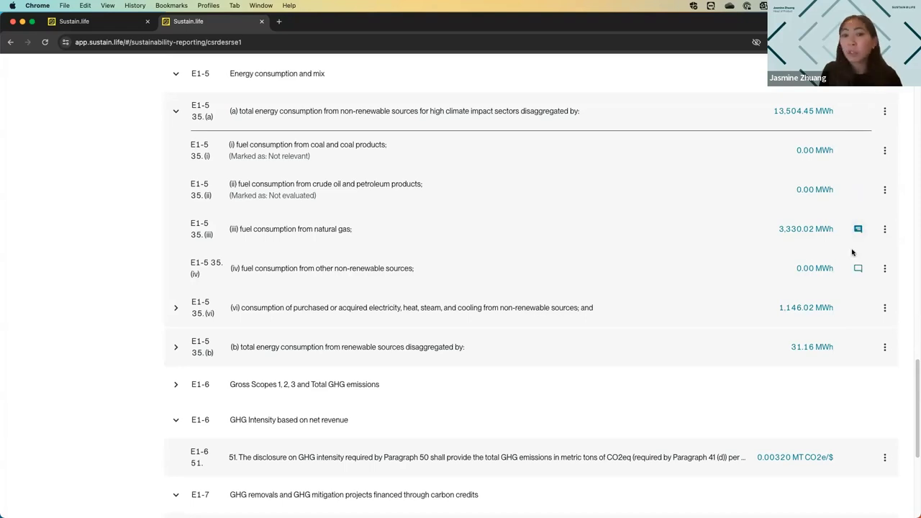
# Download the CSRD ESRS E1 disclosure index and view the file in Excel
pyautogui.scroll(6, 614, 306)
pyautogui.scroll(7, 616, 306)
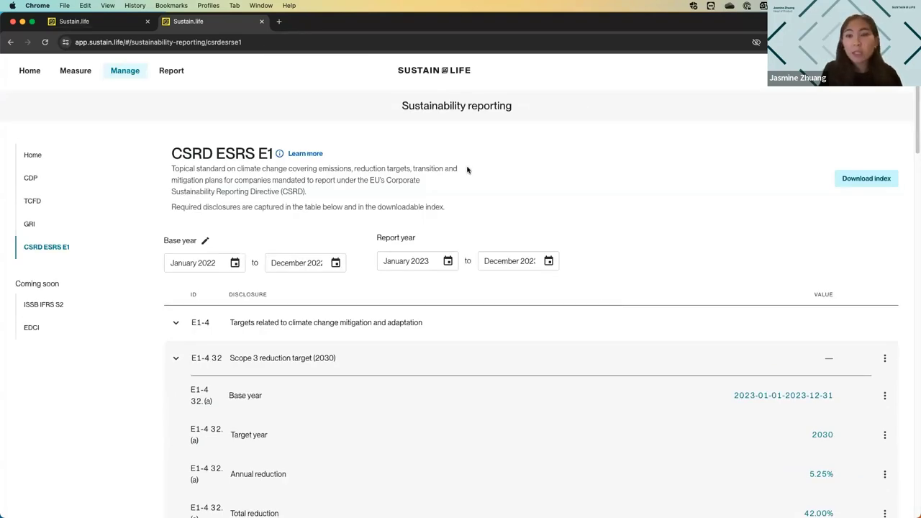
pyautogui.click(877, 187)
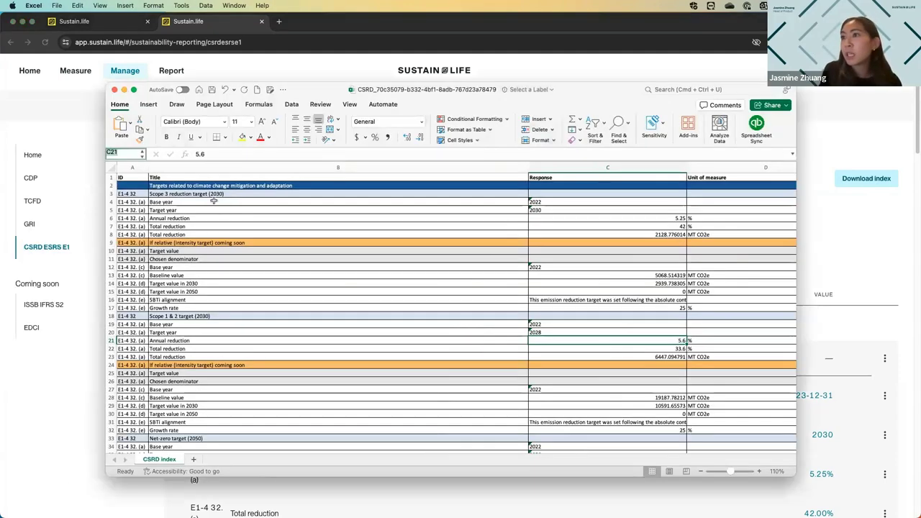
# Look through the CSRD index sheet from the climate targets to GHG removals and return to the report in the browser
pyautogui.scroll(-10, 224, 233)
pyautogui.scroll(-5, 224, 232)
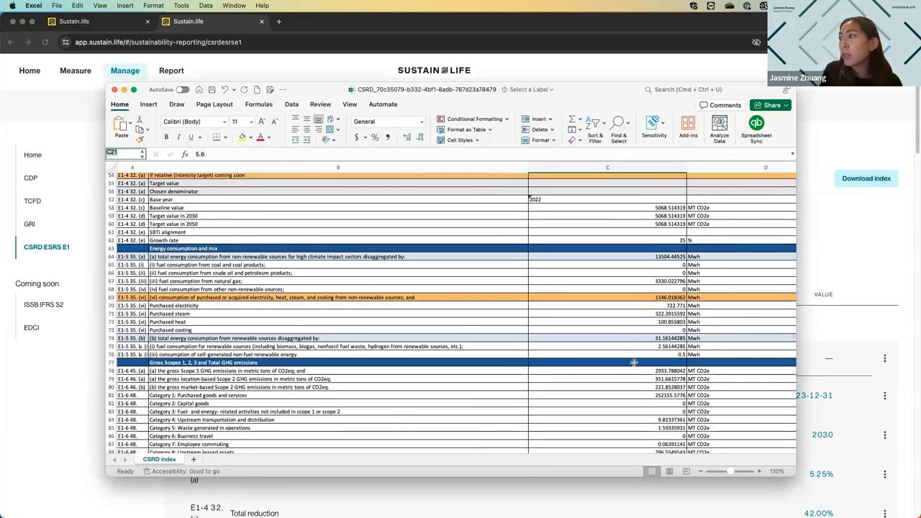
pyautogui.scroll(-6, 668, 355)
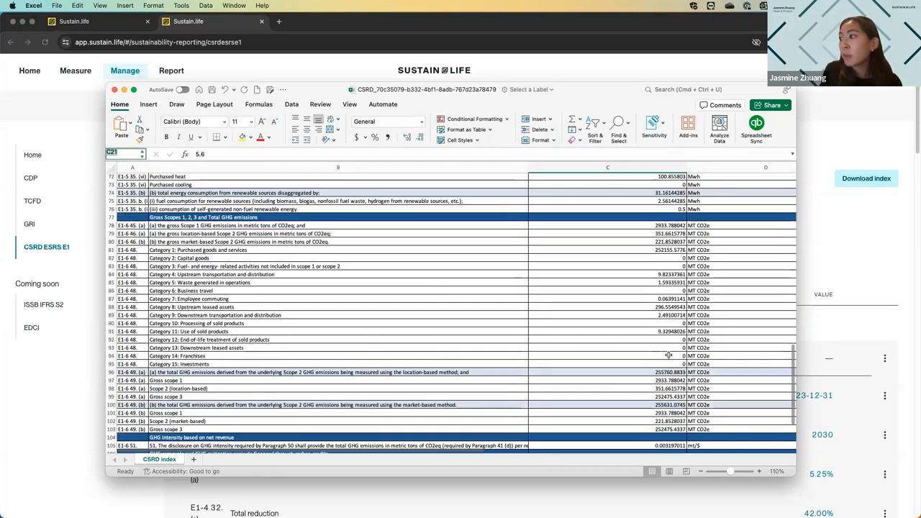
pyautogui.scroll(-2, 668, 356)
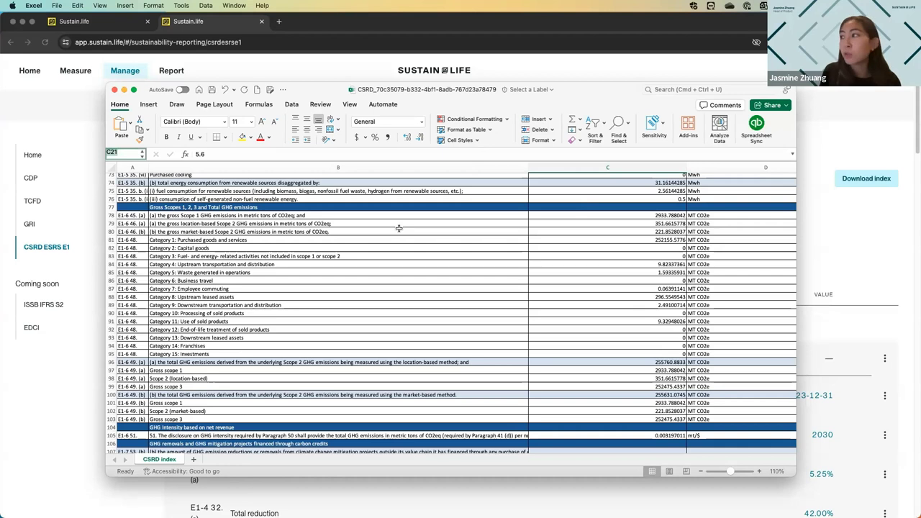
pyautogui.click(641, 61)
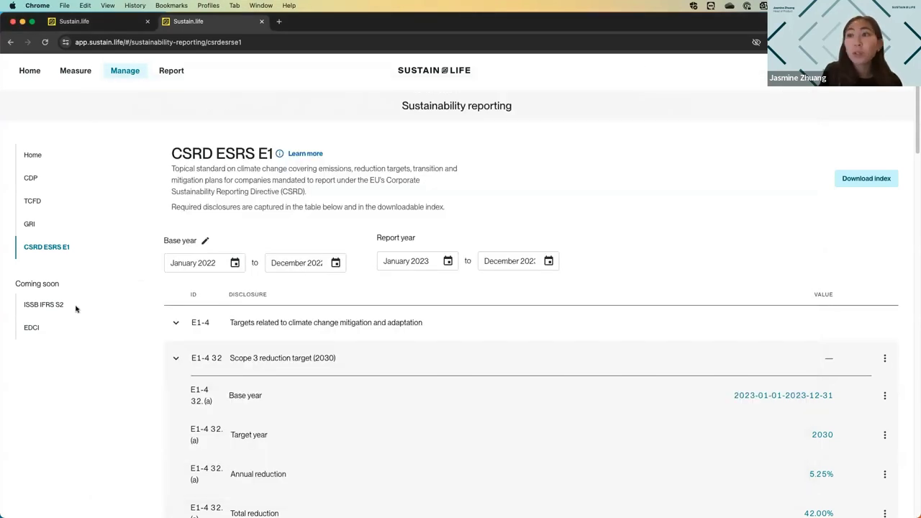
# Open the GRI report and review its list of disclosures
pyautogui.click(31, 225)
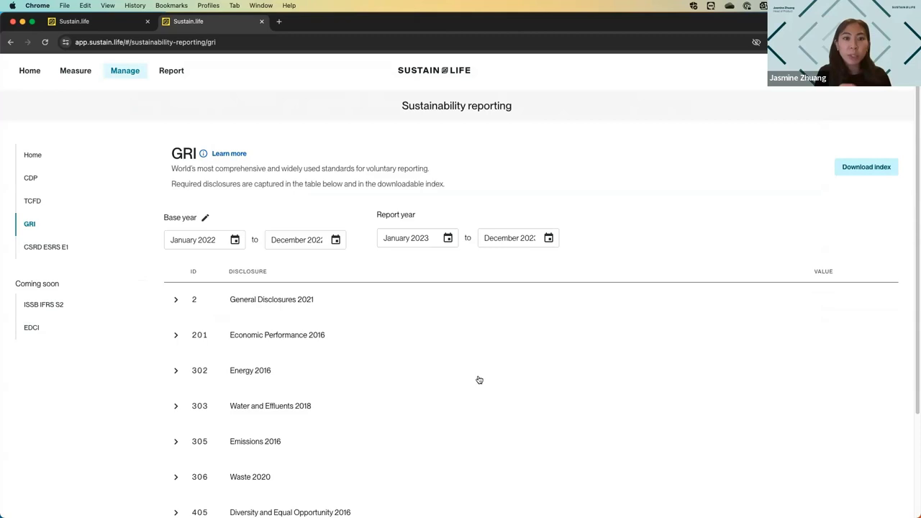
pyautogui.scroll(-1, 478, 380)
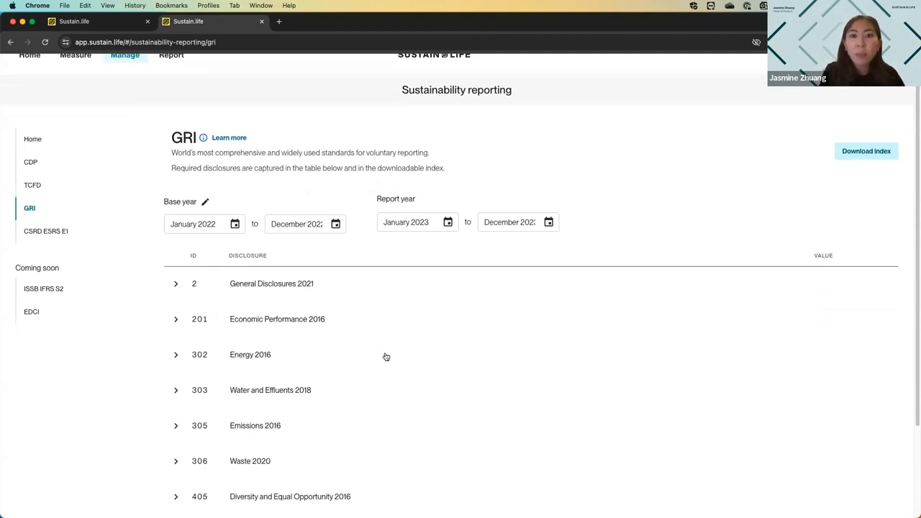
pyautogui.scroll(-3, 416, 298)
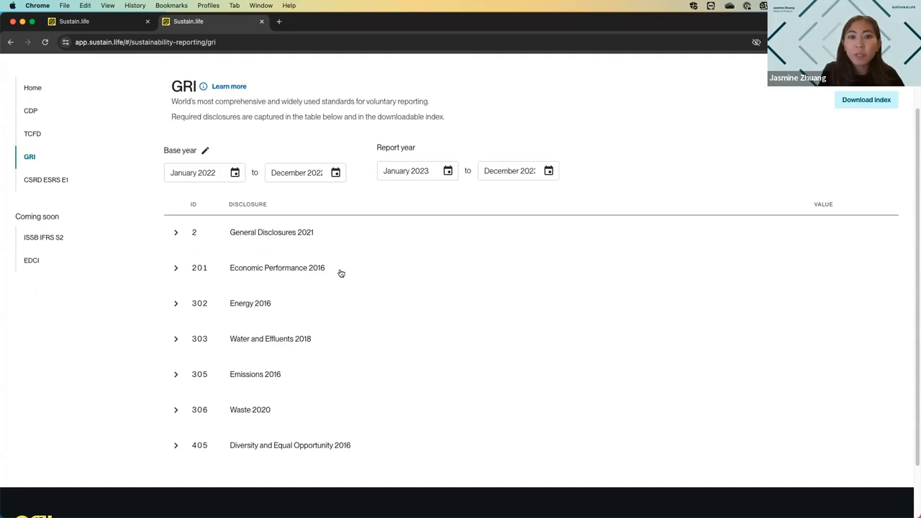
pyautogui.scroll(-1, 339, 272)
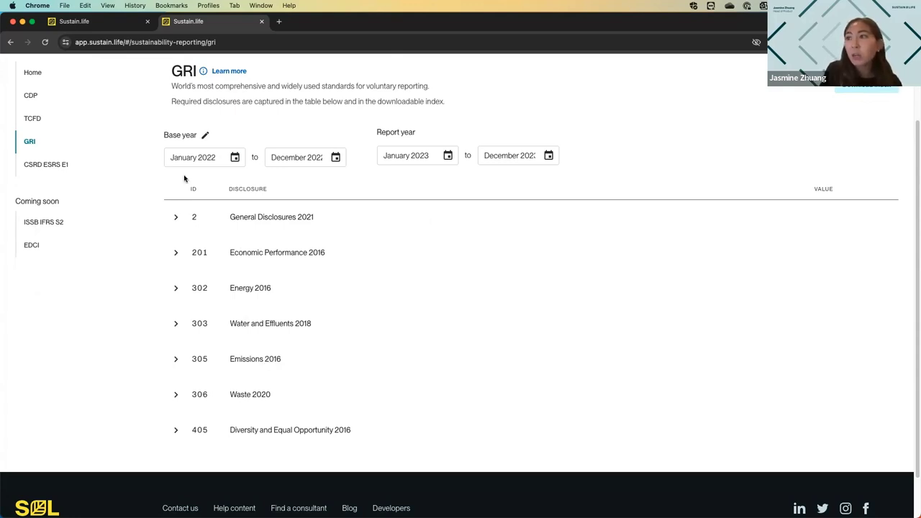
# Review Compliance with laws and regulations (2-27) under General Disclosures 2021 and collapse the section again
pyautogui.click(174, 220)
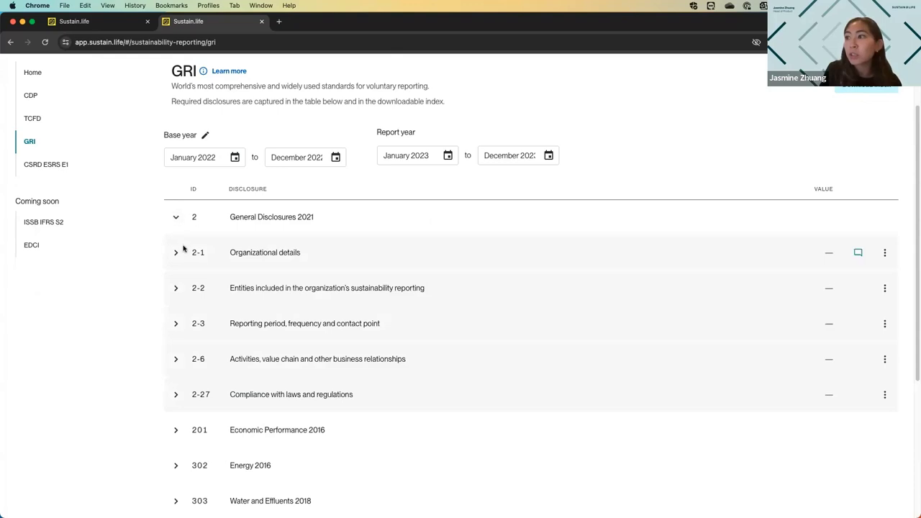
pyautogui.scroll(-2, 181, 317)
pyautogui.click(180, 339)
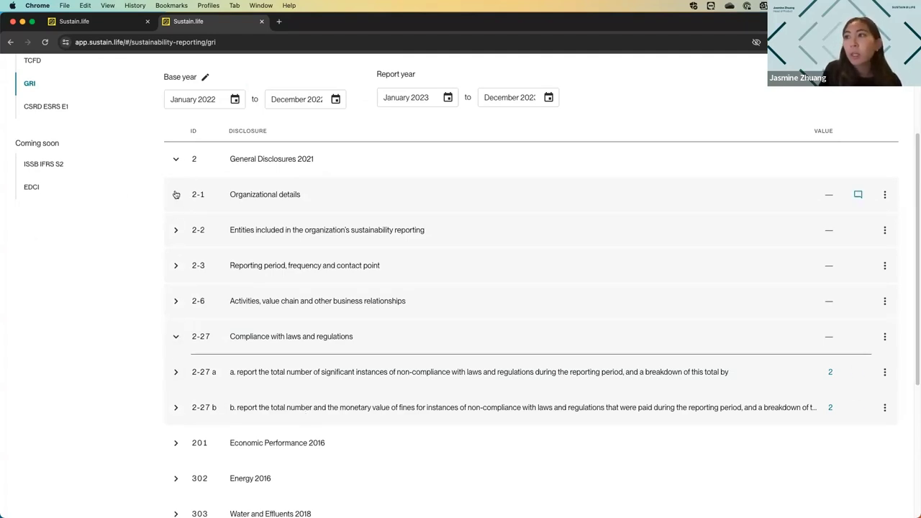
pyautogui.click(176, 160)
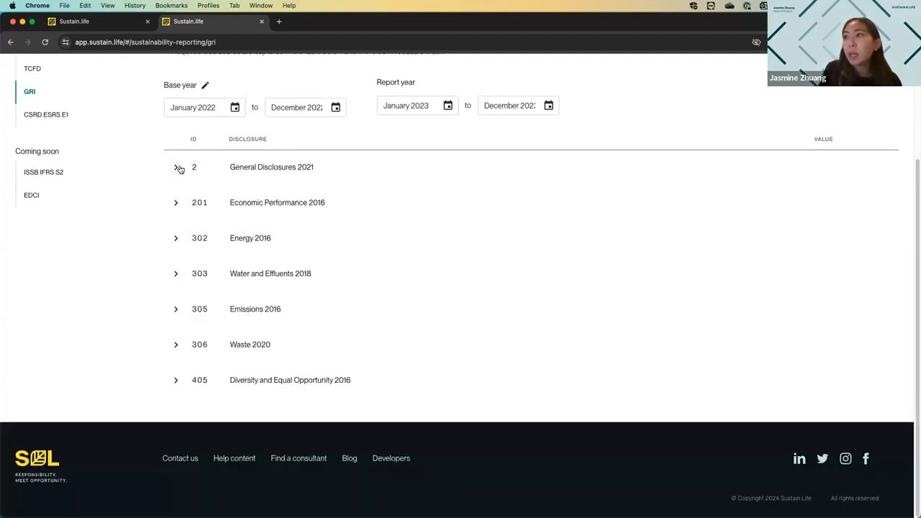
# Expand Water and Effluents 2018 and Waste 2020 to review their disclosures
pyautogui.click(177, 279)
pyautogui.click(171, 455)
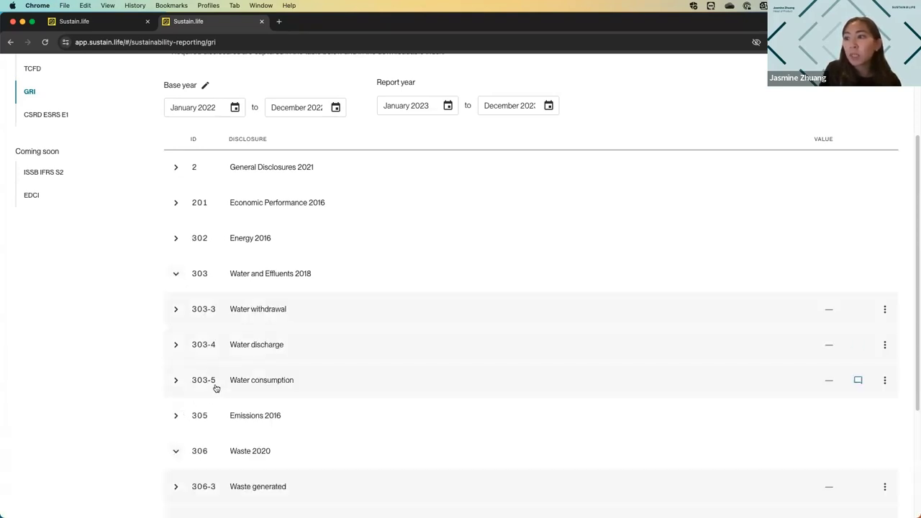
pyautogui.scroll(-5, 215, 389)
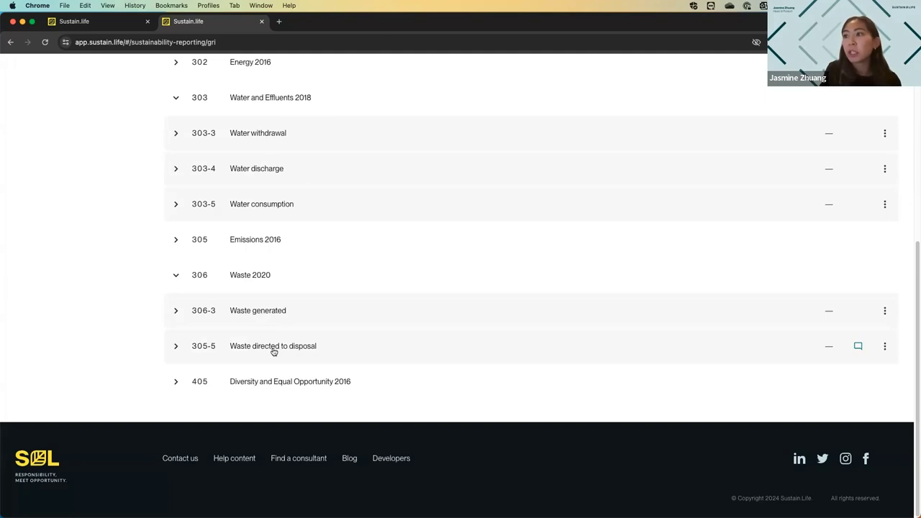
# Expand Diversity and Equal Opportunity 2016 down to 405-1 a and review the governance body diversity breakdown
pyautogui.click(177, 382)
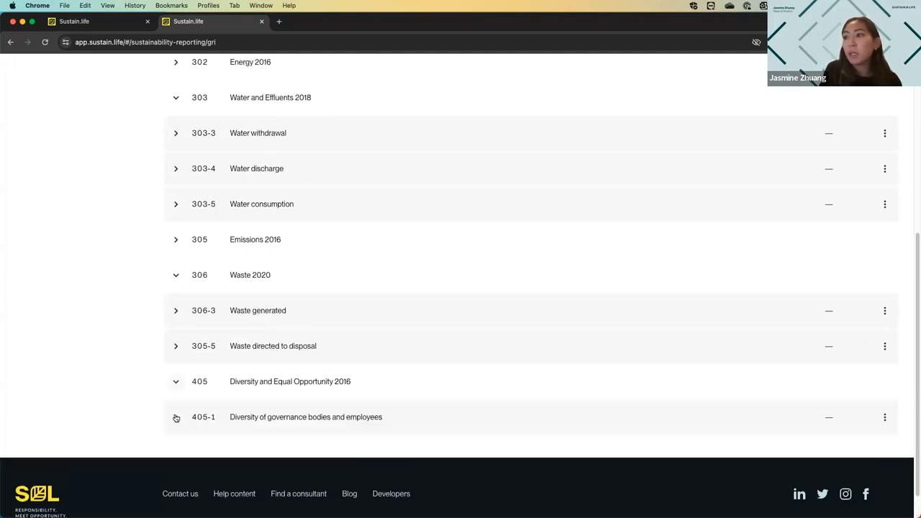
pyautogui.click(176, 417)
pyautogui.scroll(-3, 230, 393)
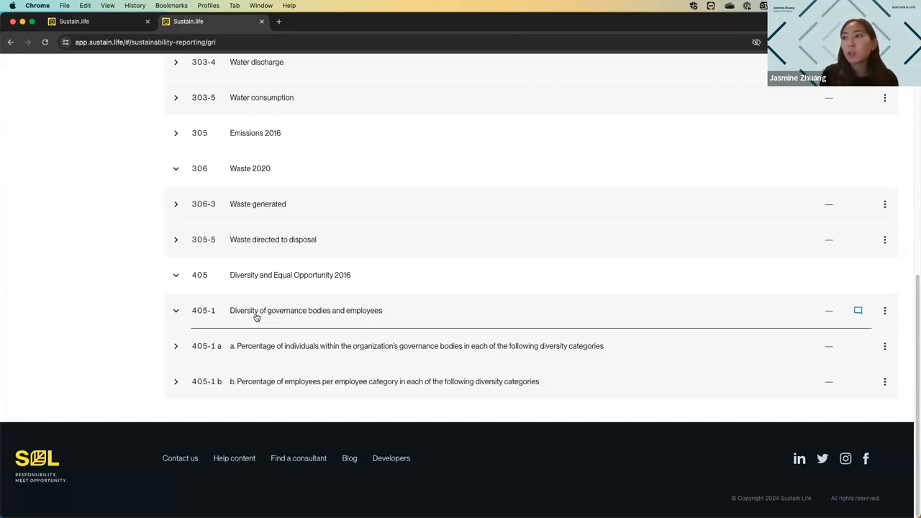
pyautogui.click(177, 347)
pyautogui.scroll(-2, 180, 349)
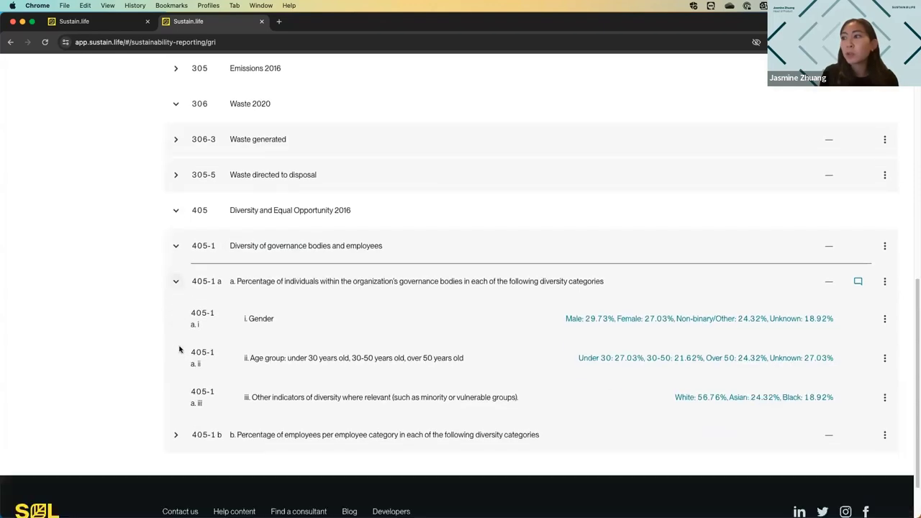
# Expand 405-1 b under Diversity and Equal Opportunity 2016 and review the employee breakdown by gender, age group and other indicators
pyautogui.click(175, 416)
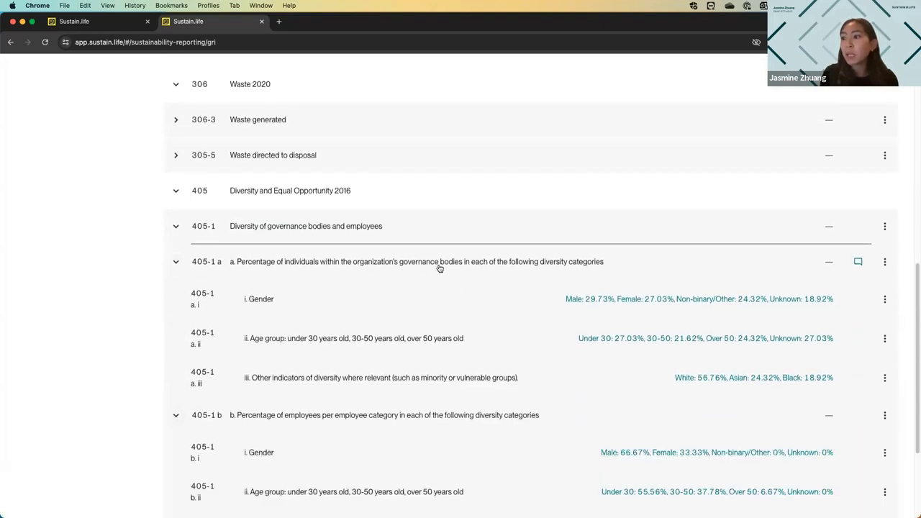
pyautogui.scroll(-2, 413, 347)
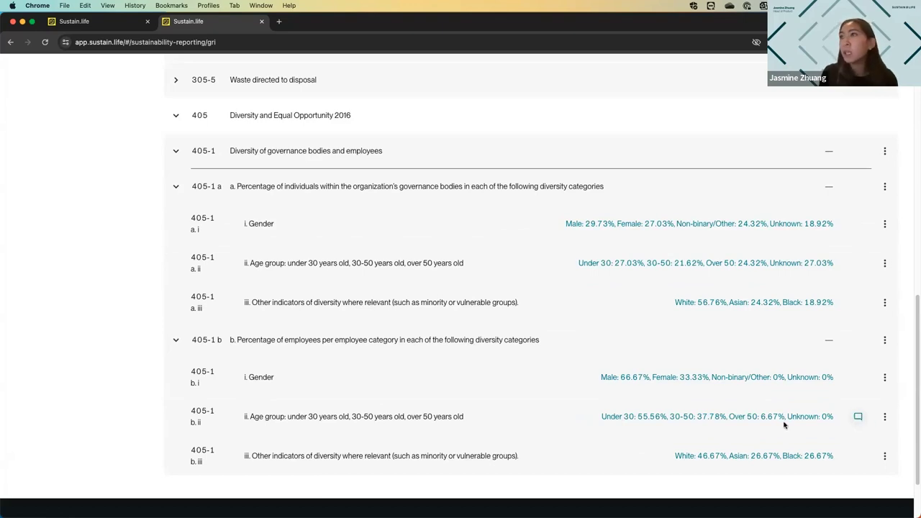
pyautogui.scroll(10, 732, 428)
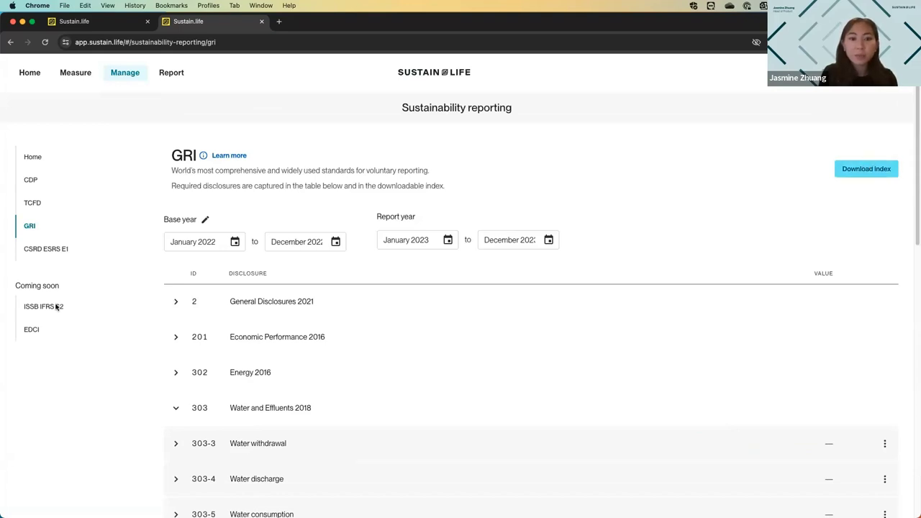
# Open the CDP report, expand C4 Emissions reduction targets down to Absolute targets and review its disclosures
pyautogui.click(28, 185)
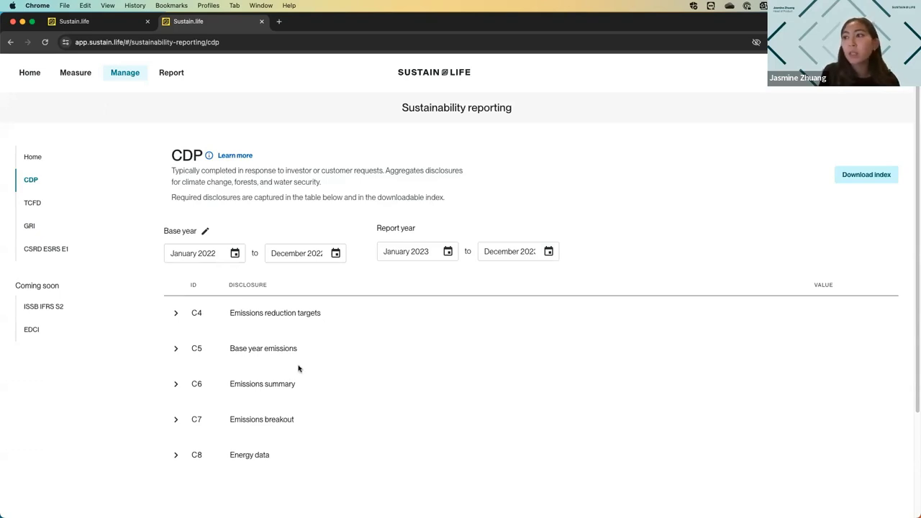
pyautogui.scroll(-2, 298, 370)
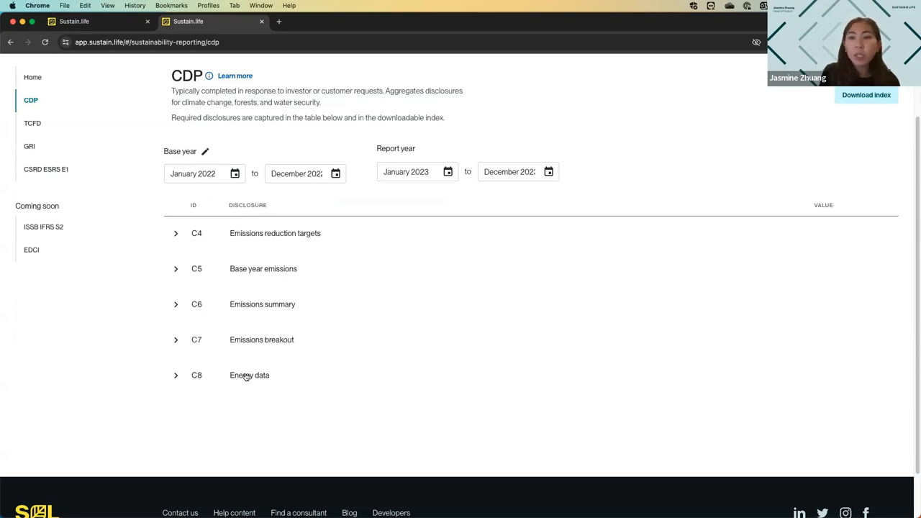
pyautogui.click(173, 234)
pyautogui.click(175, 269)
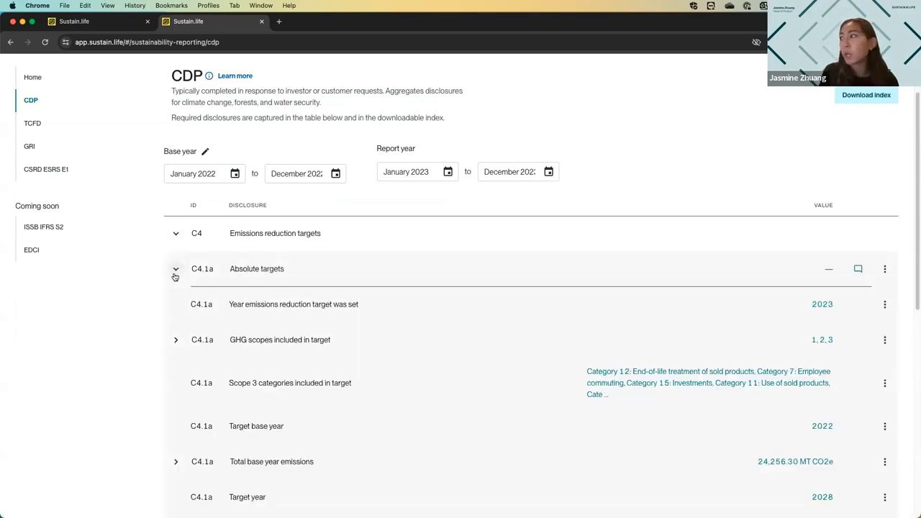
pyautogui.scroll(-5, 202, 293)
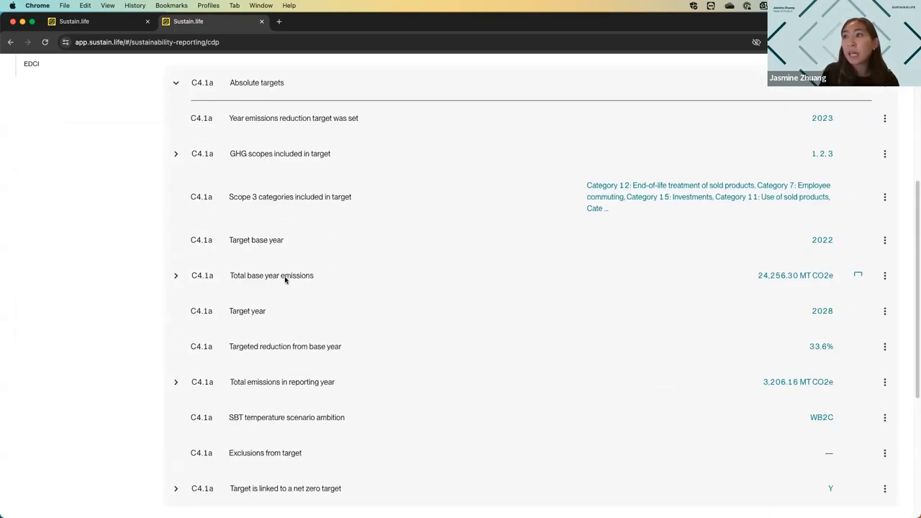
pyautogui.scroll(-5, 240, 342)
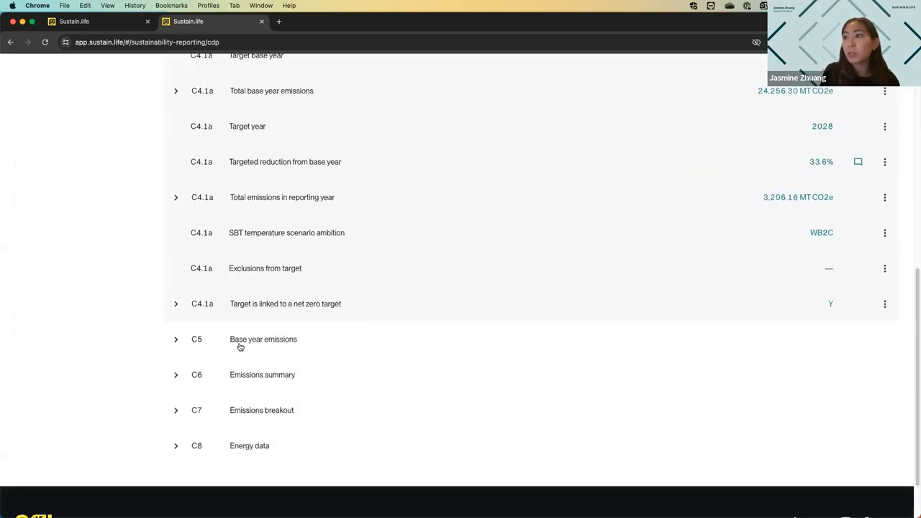
pyautogui.scroll(-1, 236, 348)
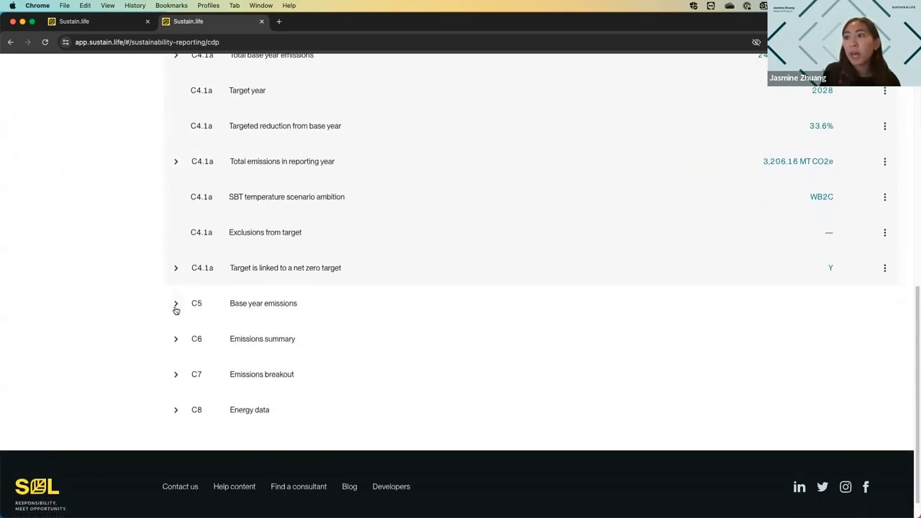
# Expand C5 Base year emissions and C6 Emissions summary to review the values by scope
pyautogui.click(173, 312)
pyautogui.scroll(-2, 173, 313)
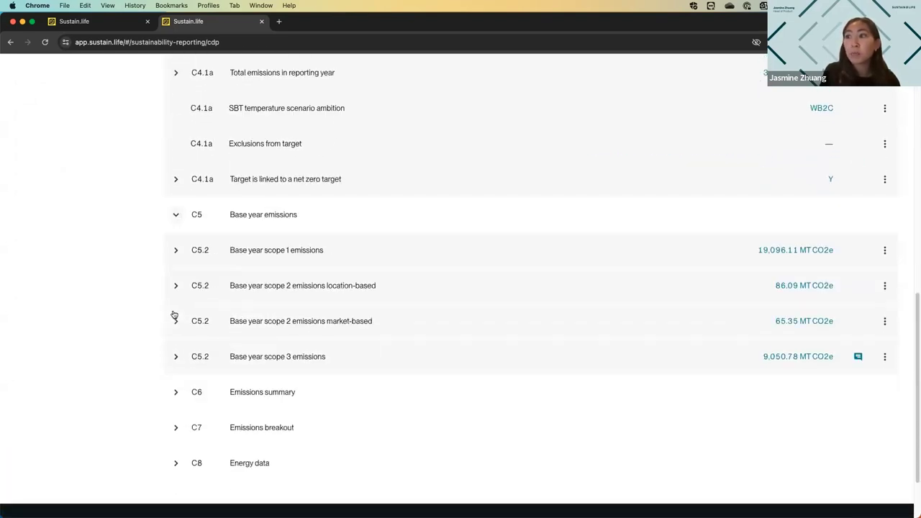
pyautogui.click(174, 392)
pyautogui.scroll(-5, 174, 392)
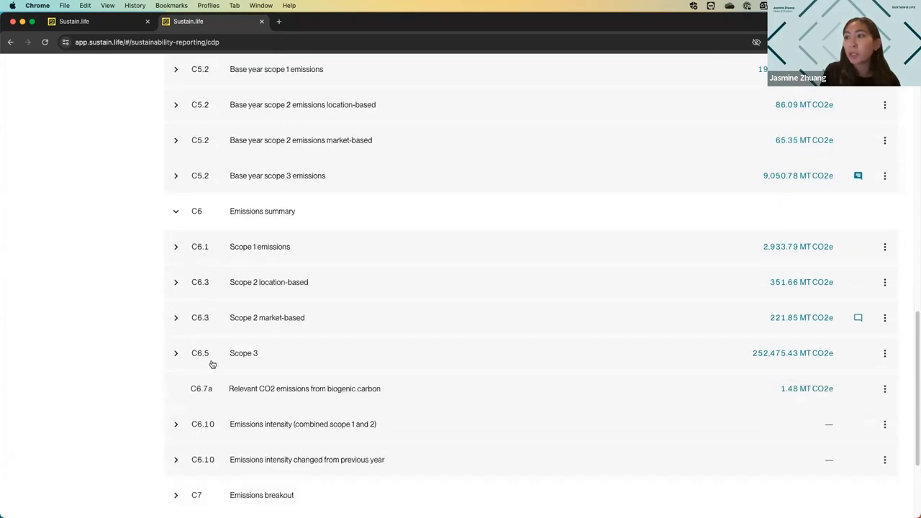
# Expand Scope 3 (C6.5) and Emissions intensity for combined scope 1 and 2 (C6.10) to review their breakdowns
pyautogui.click(175, 352)
pyautogui.scroll(-3, 263, 331)
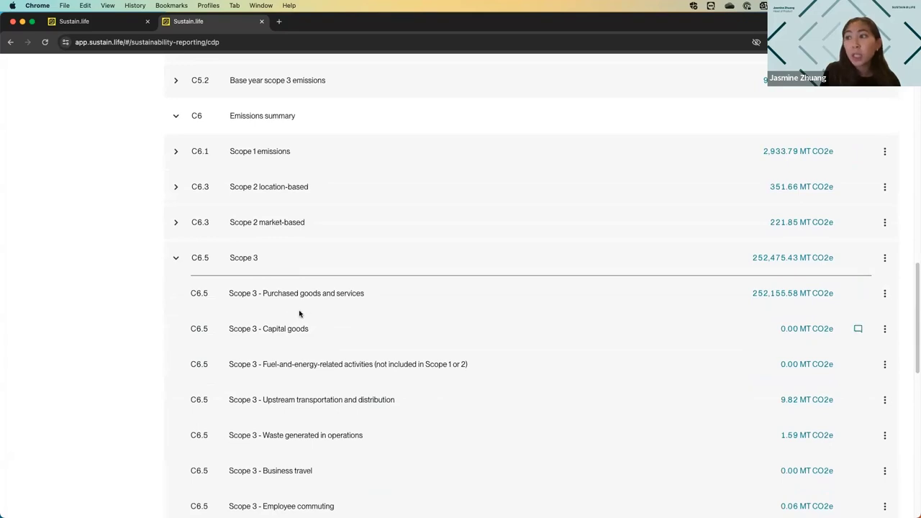
pyautogui.scroll(-5, 296, 320)
pyautogui.scroll(-8, 295, 324)
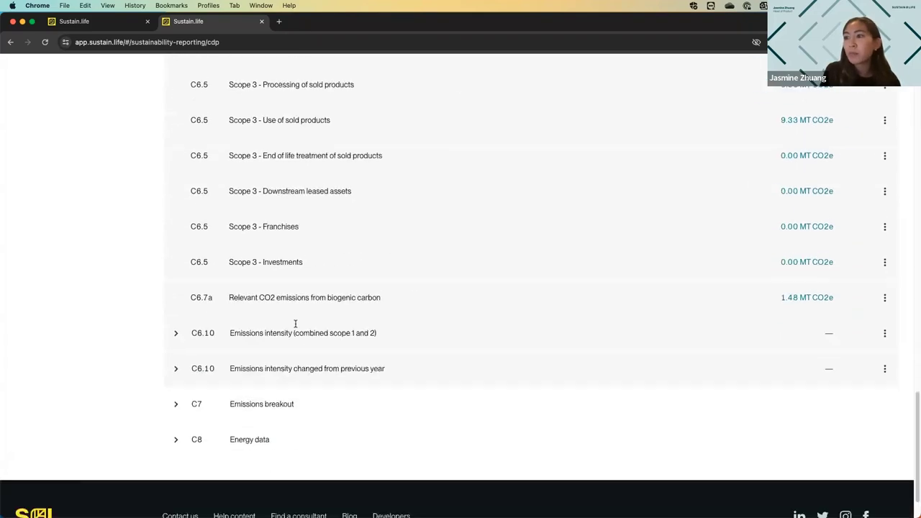
pyautogui.click(175, 282)
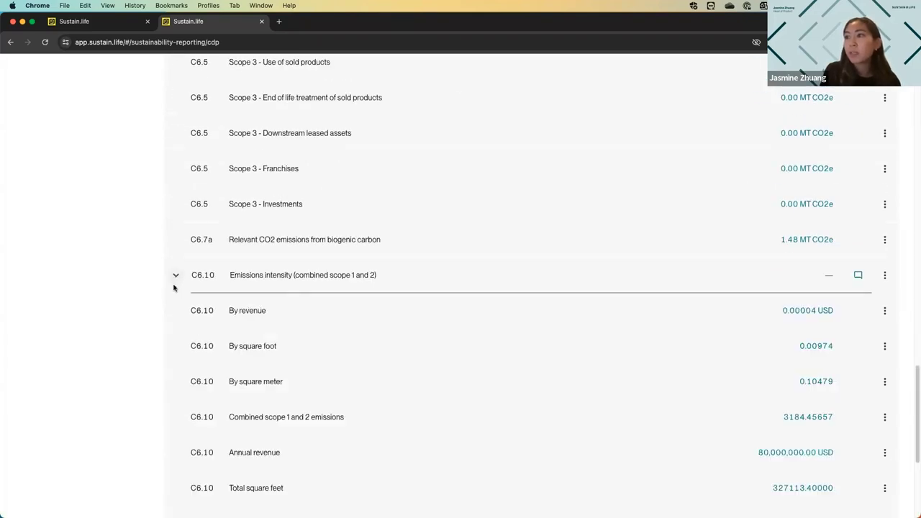
pyautogui.scroll(-5, 175, 291)
# Expand C7 Emissions breakout down to Scope 1 by greenhouse gas and review the listed gases
pyautogui.click(175, 348)
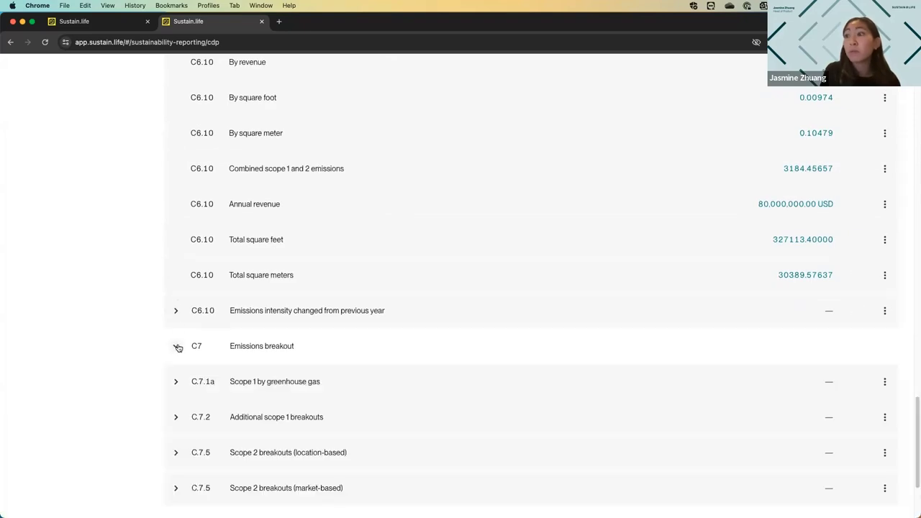
pyautogui.scroll(-3, 176, 349)
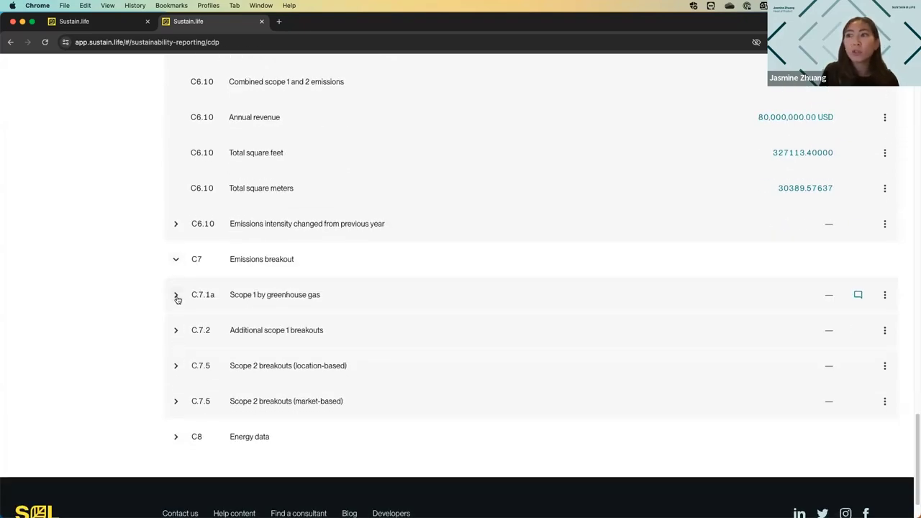
pyautogui.click(176, 296)
pyautogui.scroll(-1, 305, 307)
pyautogui.scroll(-4, 285, 299)
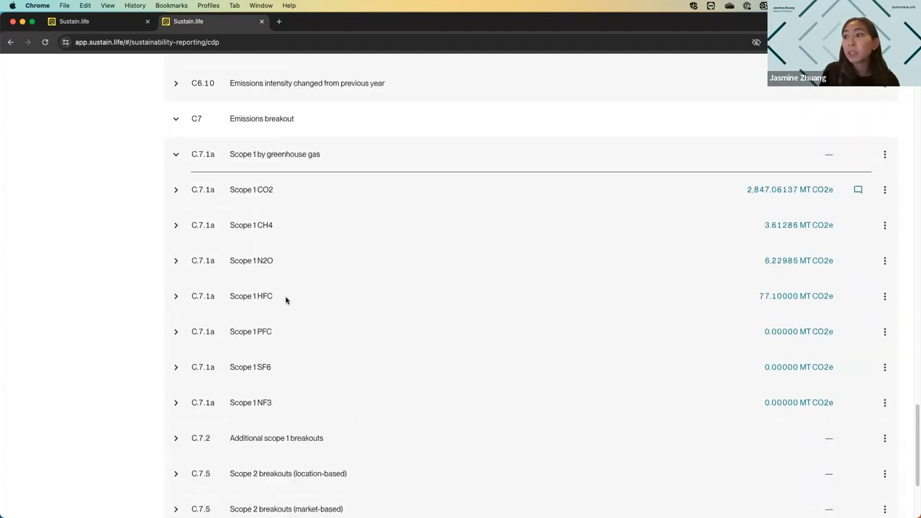
# Expand Additional scope 1 breakouts (C.7.2) and review its downloadable data tables by country/region, business division, facility and activity
pyautogui.click(176, 363)
pyautogui.scroll(-2, 185, 366)
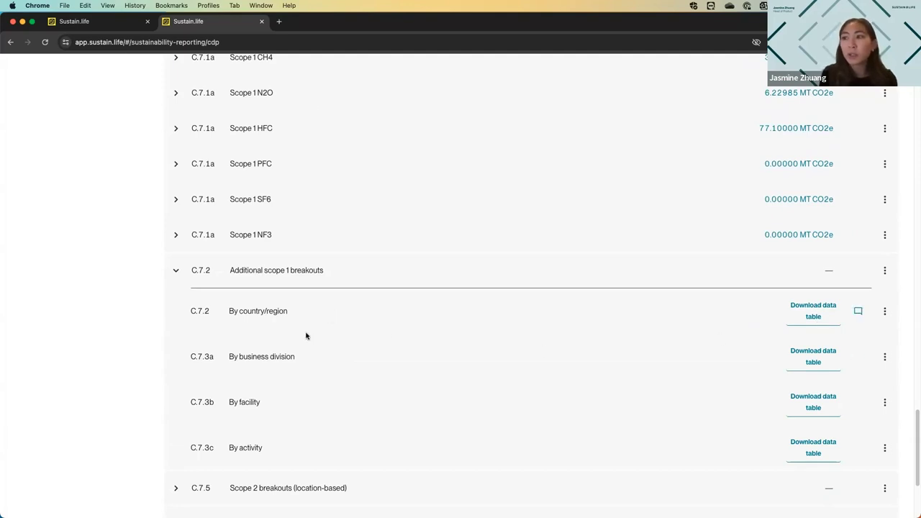
pyautogui.scroll(-2, 305, 342)
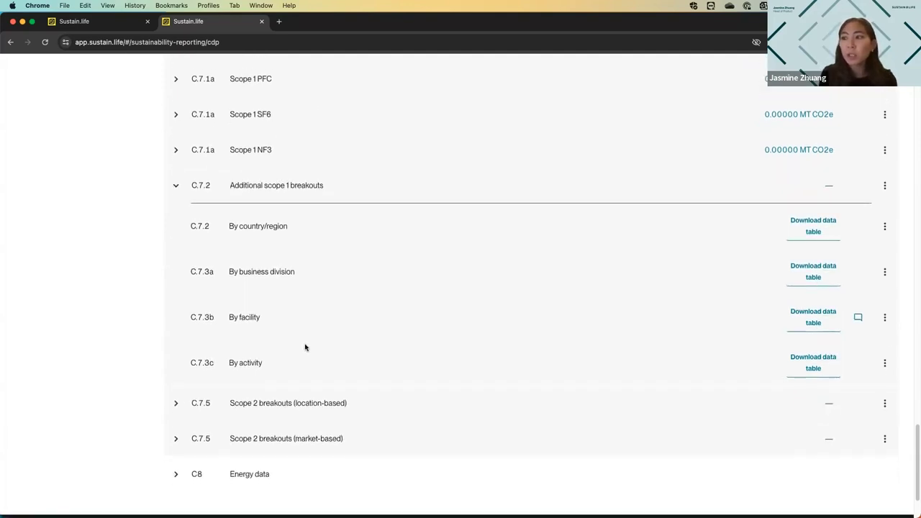
pyautogui.scroll(-2, 305, 348)
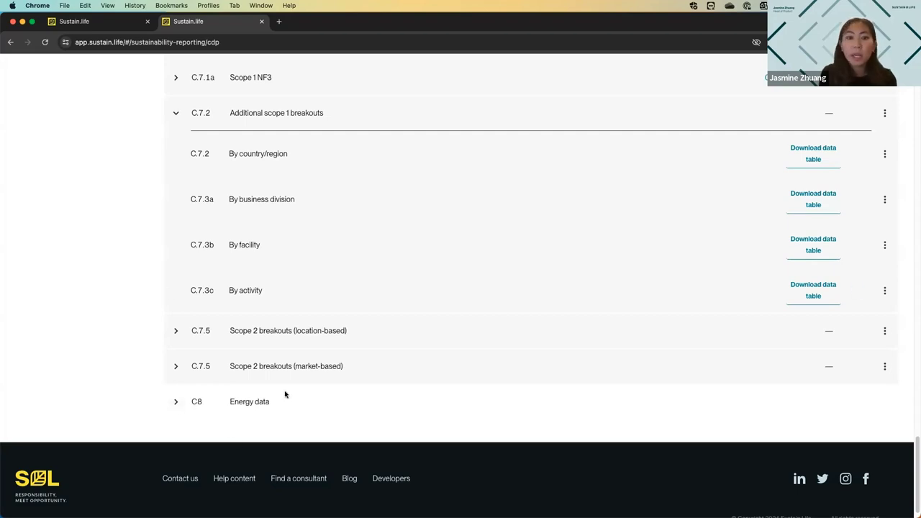
pyautogui.scroll(20, 287, 396)
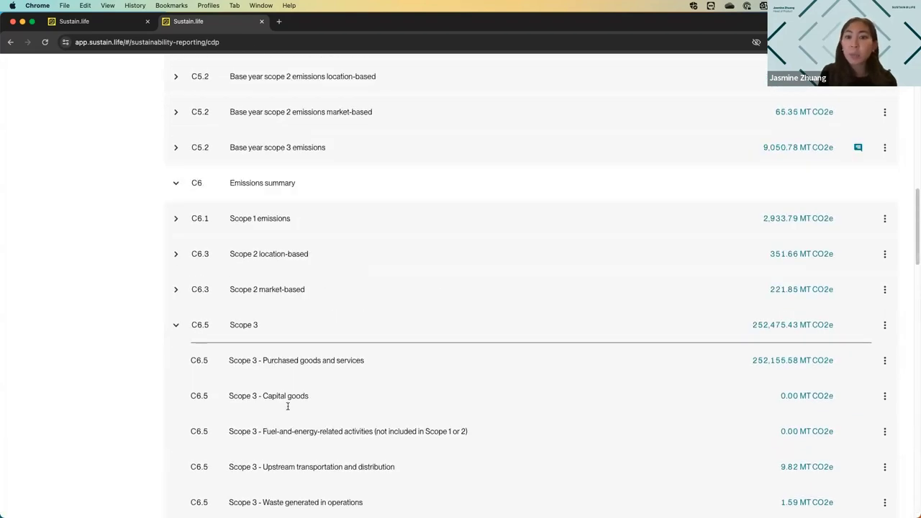
pyautogui.scroll(5, 287, 411)
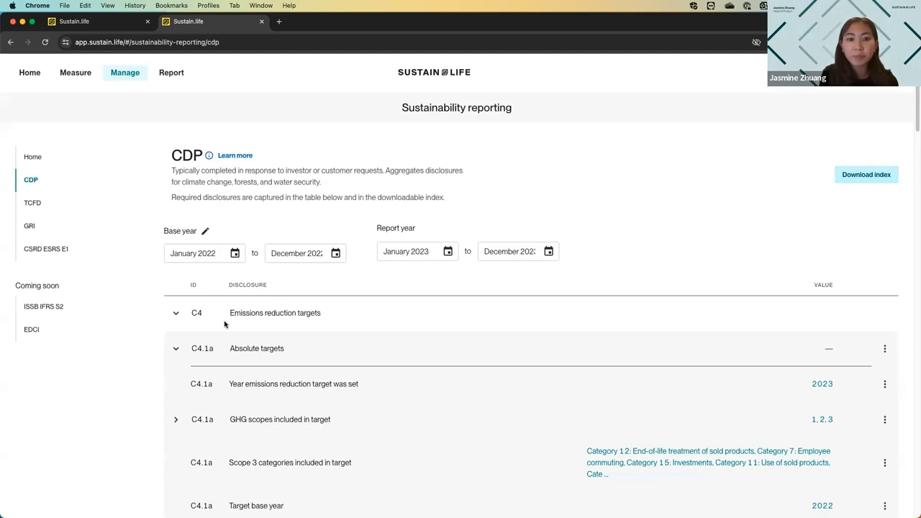
# Open the TCFD report and review the Scope 1, 2 and 3 emissions disclosure, including Emissions intensity changed from previous year
pyautogui.click(38, 205)
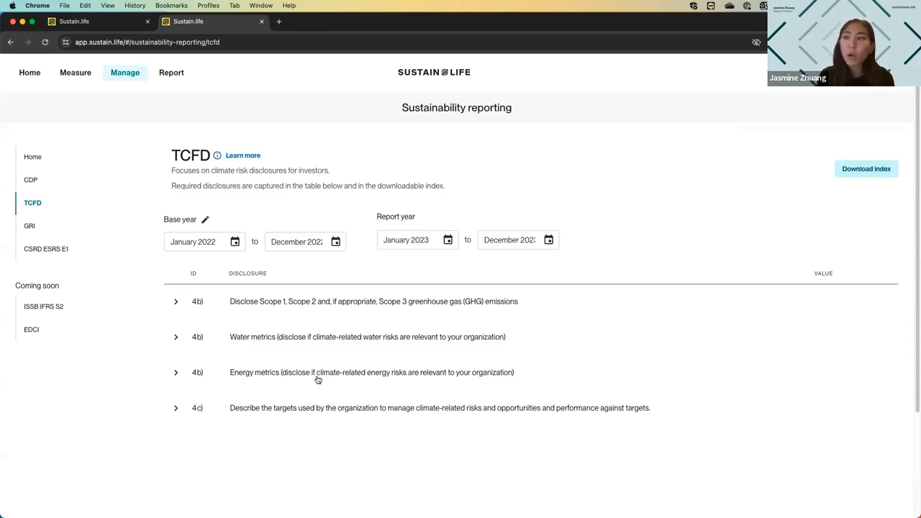
pyautogui.scroll(-3, 302, 432)
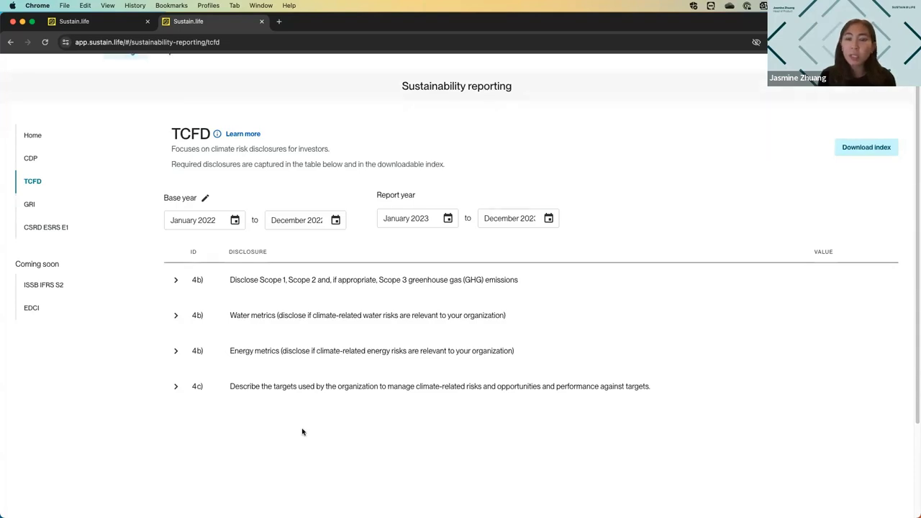
pyautogui.click(175, 222)
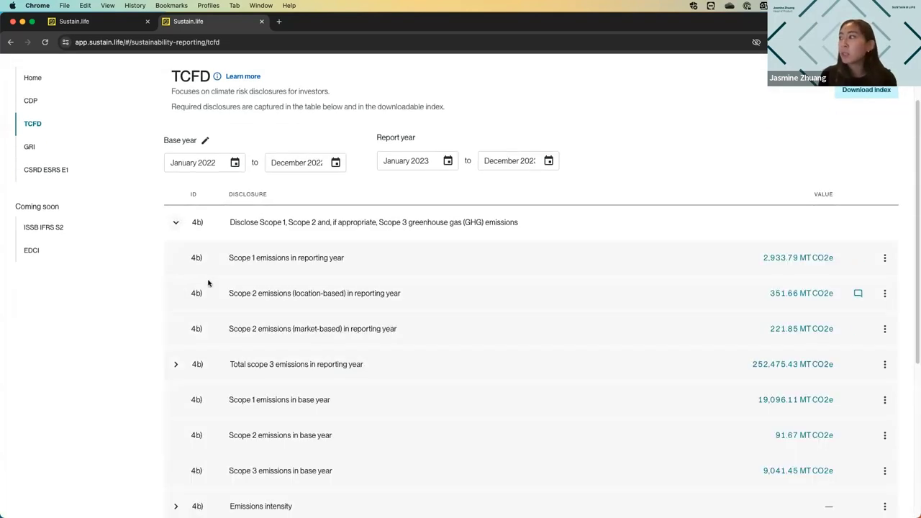
pyautogui.scroll(-5, 259, 284)
pyautogui.click(175, 363)
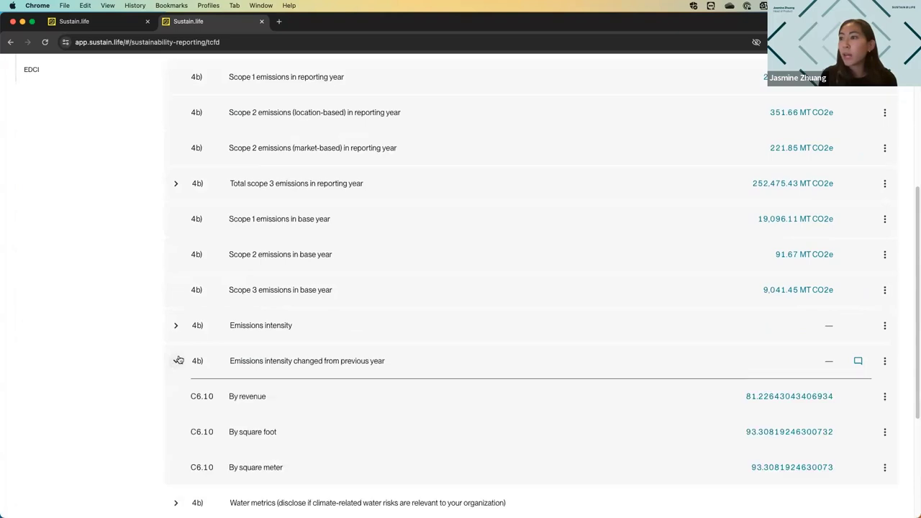
pyautogui.scroll(-5, 176, 358)
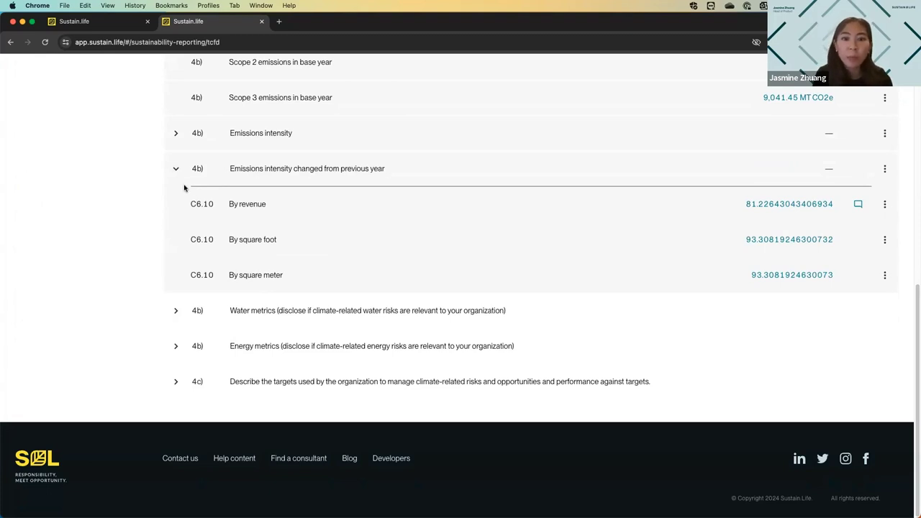
pyautogui.scroll(10, 150, 252)
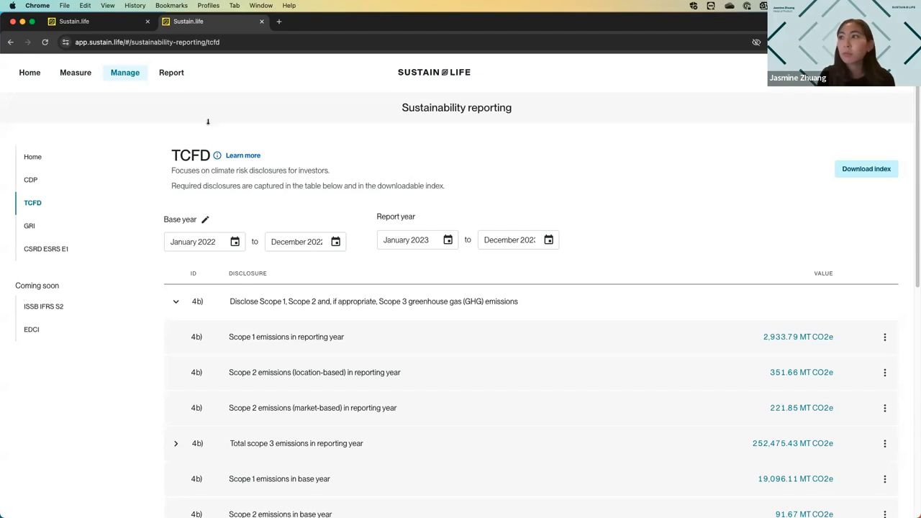
# Open the EDCI page among the upcoming reporting frameworks and read its description
pyautogui.scroll(-2, 44, 236)
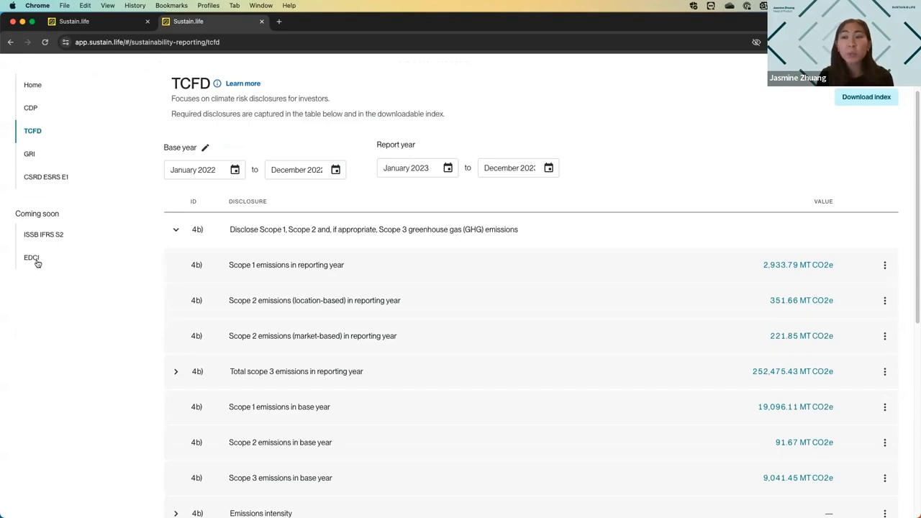
pyautogui.click(35, 260)
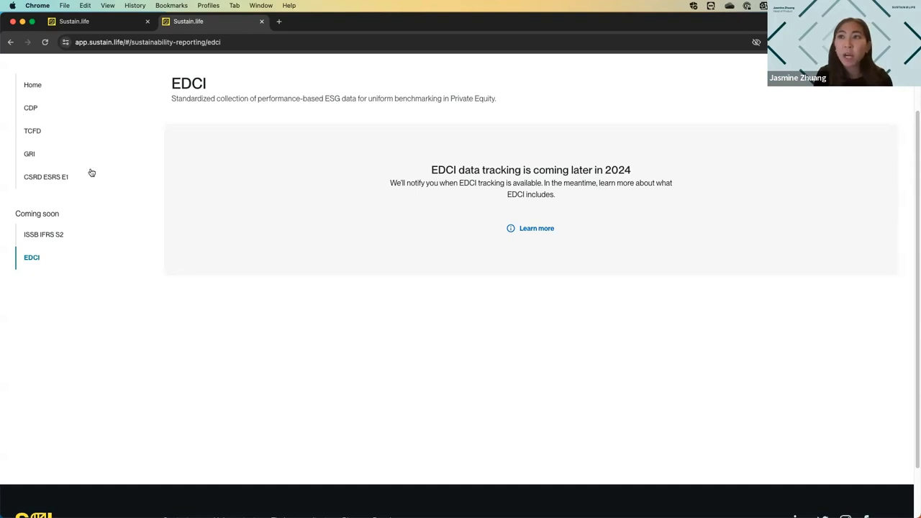
pyautogui.scroll(1, 50, 180)
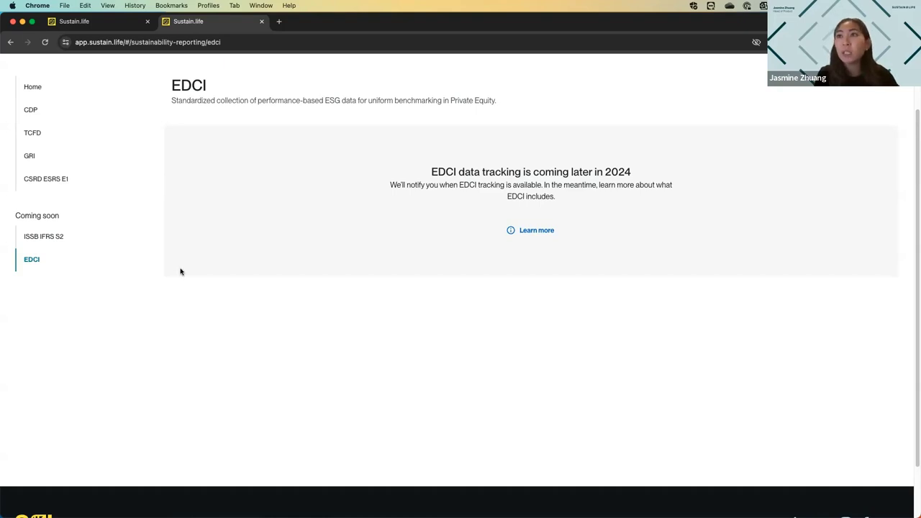
pyautogui.scroll(2, 180, 271)
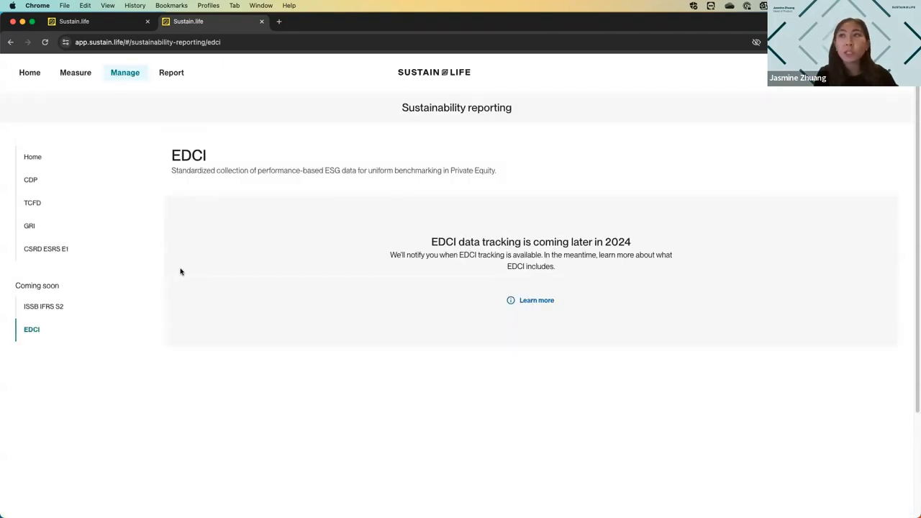
# Look over the areas offered under Measure and Manage, including the Guides options, and close the overview
pyautogui.click(84, 80)
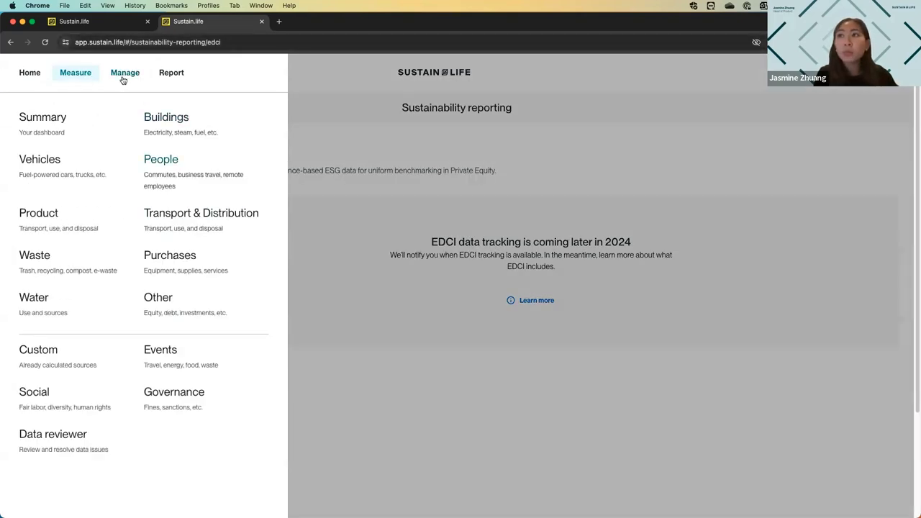
pyautogui.click(123, 81)
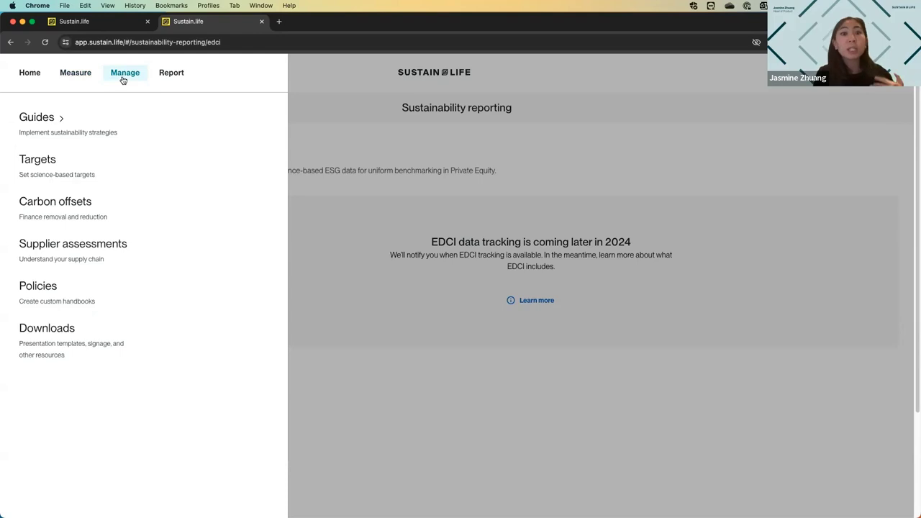
pyautogui.moveTo(77, 118)
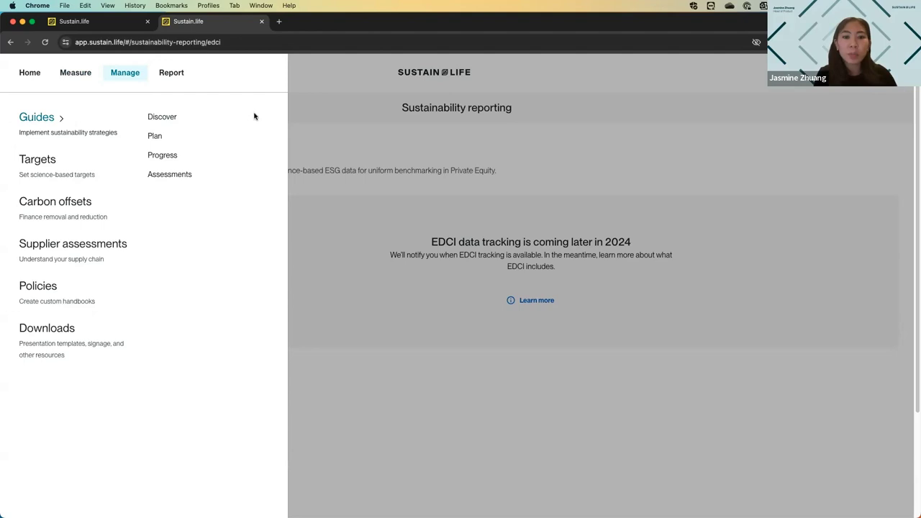
pyautogui.click(396, 296)
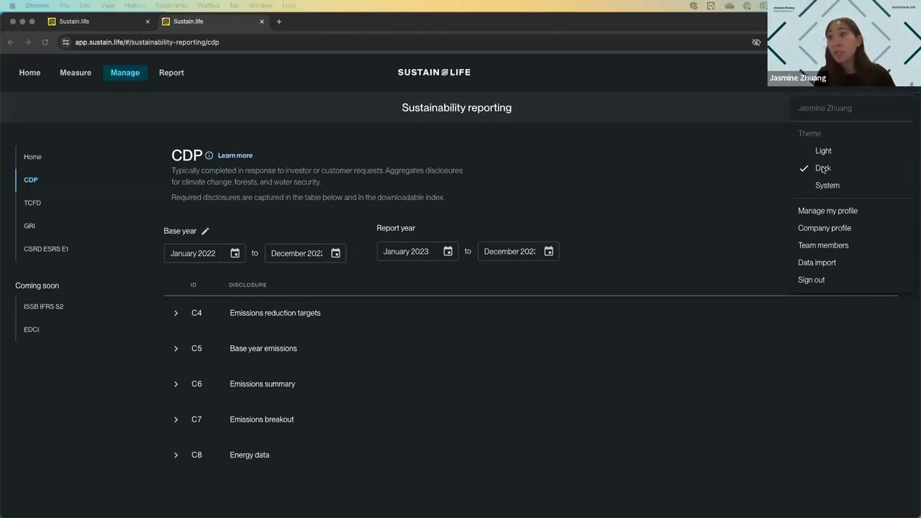
# View the CDP report's Emissions reduction targets and the home dashboard in the dark theme, and set the theme to Light
pyautogui.click(175, 324)
pyautogui.click(174, 315)
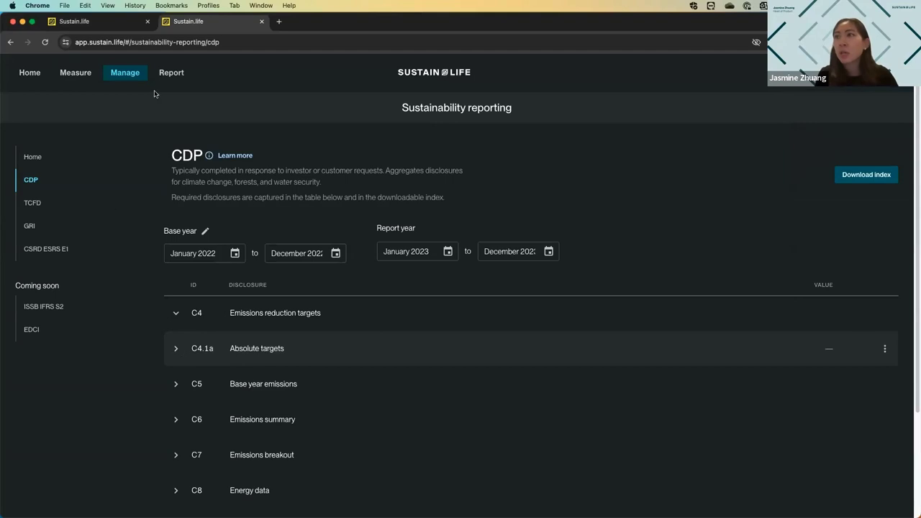
pyautogui.click(30, 72)
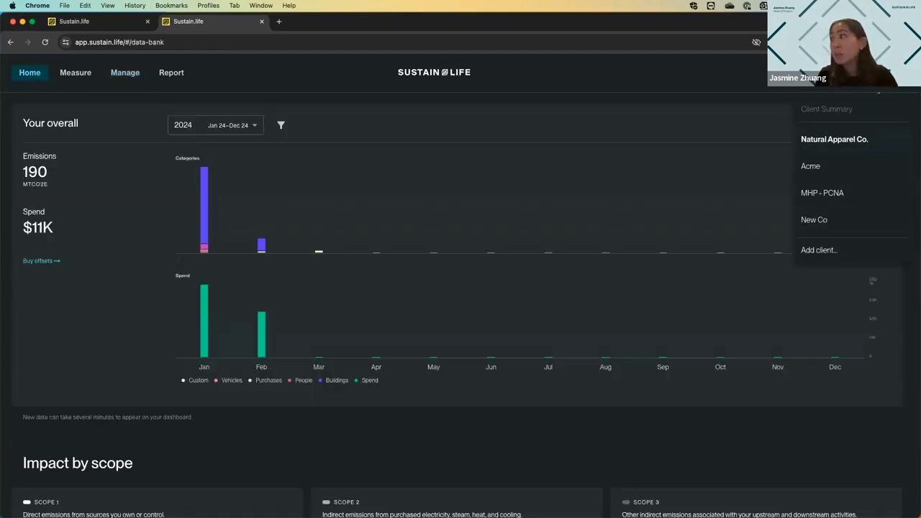
pyautogui.click(850, 151)
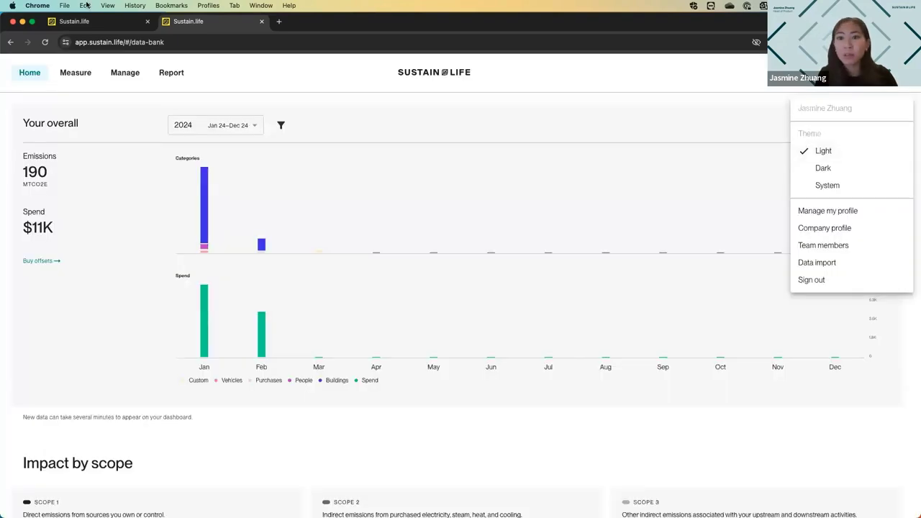